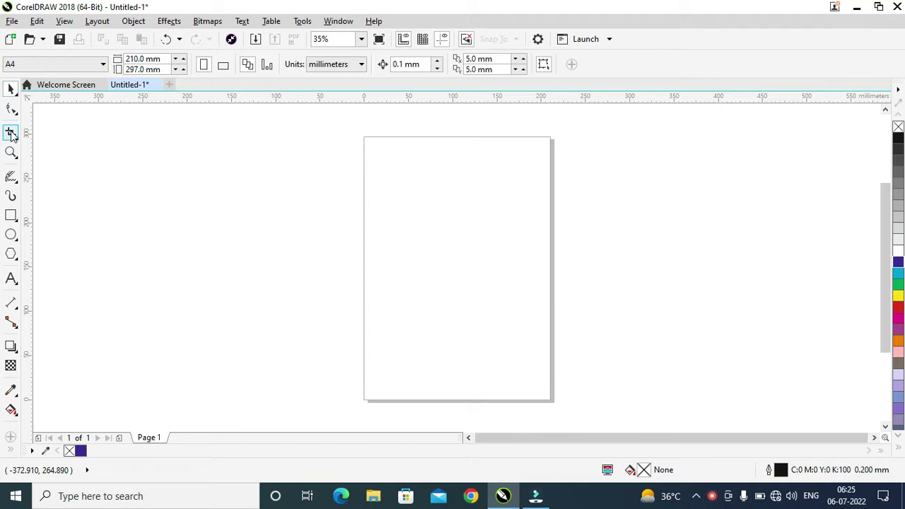
{"action": "left_click", "coordinate": [12, 134]}
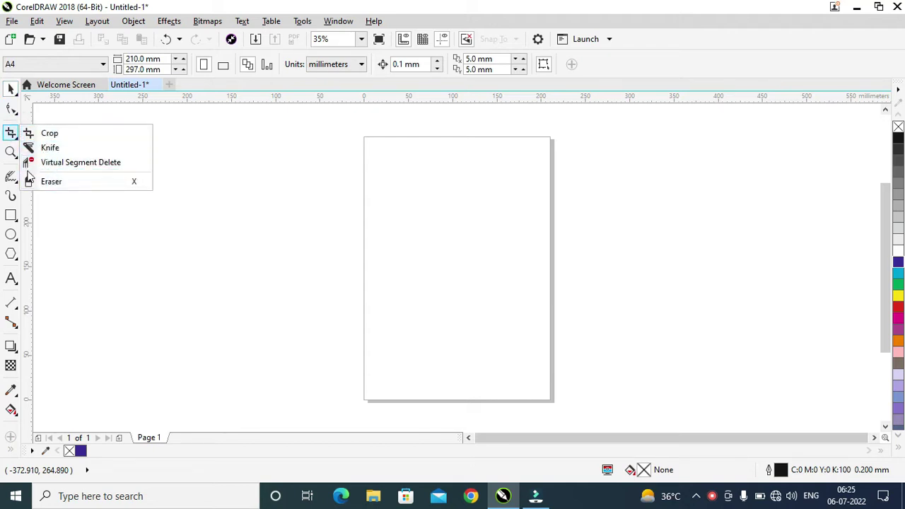
{"action": "left_click", "coordinate": [11, 154]}
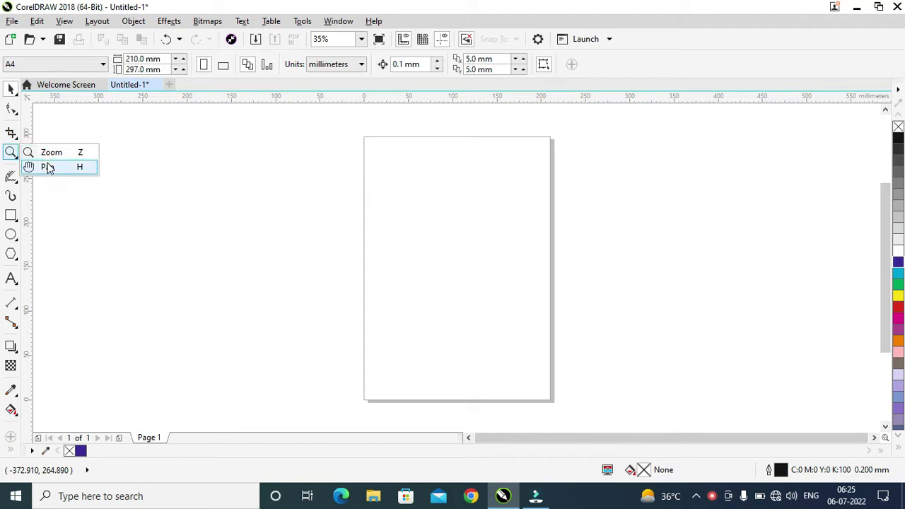
{"action": "left_click", "coordinate": [17, 139]}
{"action": "left_click", "coordinate": [276, 179]}
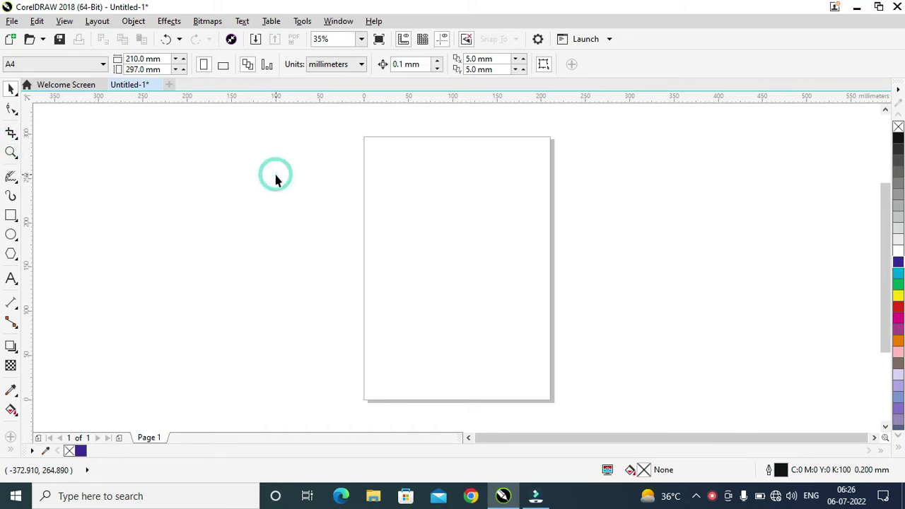
{"action": "left_click", "coordinate": [11, 132]}
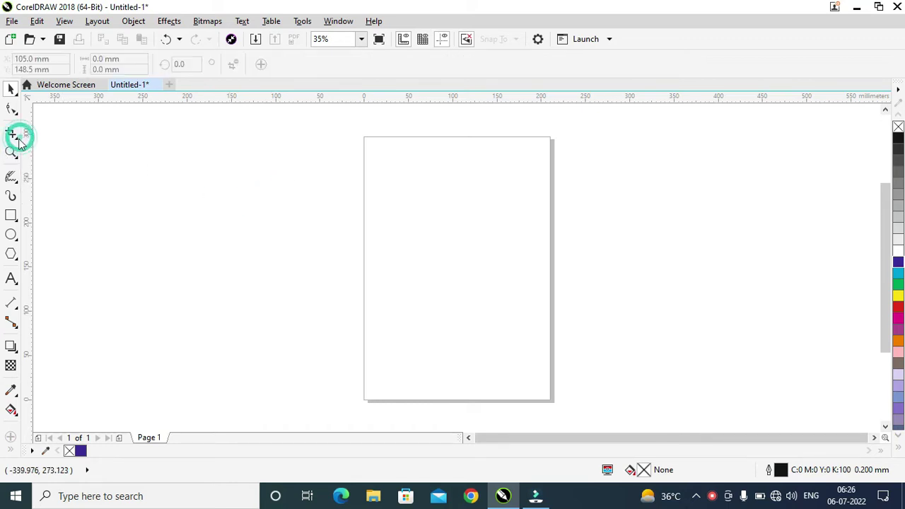
Step: Draw a square about 213 mm per side and shift it so it lies almost entirely beside the page's left edge
{"action": "left_click", "coordinate": [11, 216]}
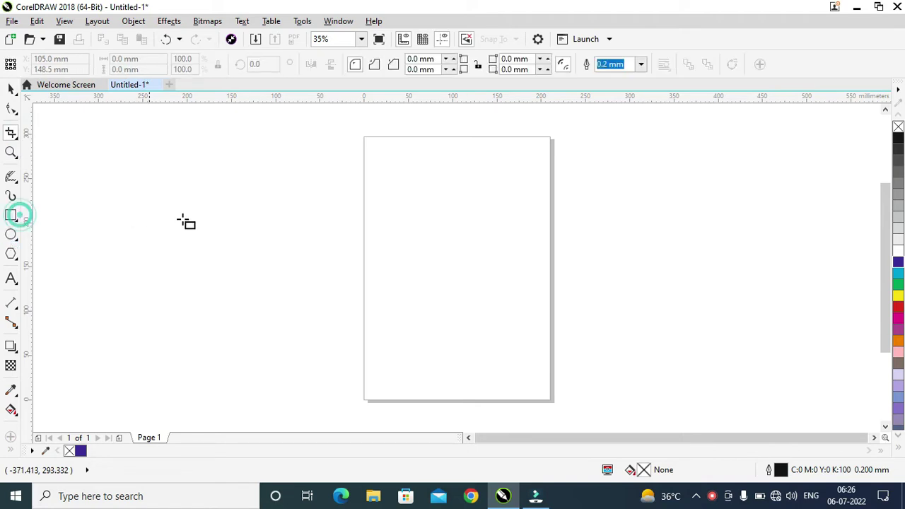
{"action": "left_click_drag", "start_coordinate": [241, 168], "coordinate": [429, 356]}
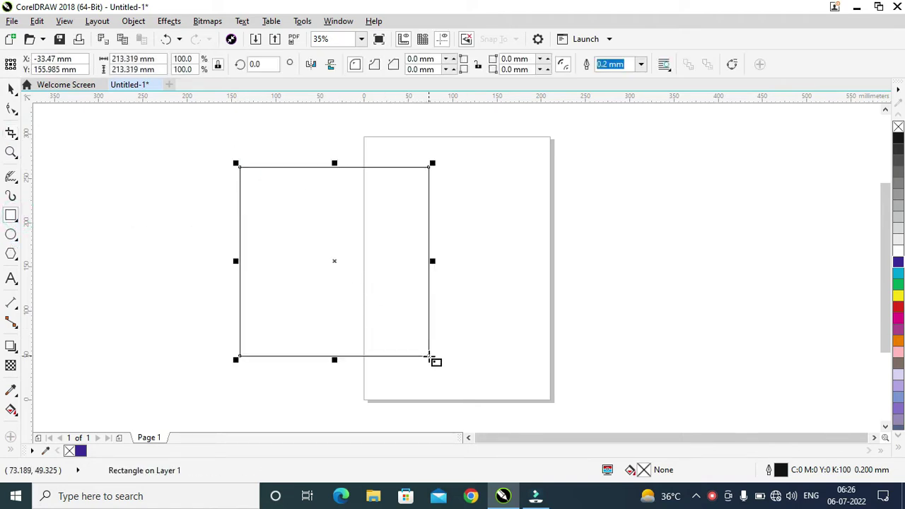
{"action": "left_click_drag", "start_coordinate": [334, 261], "coordinate": [274, 248]}
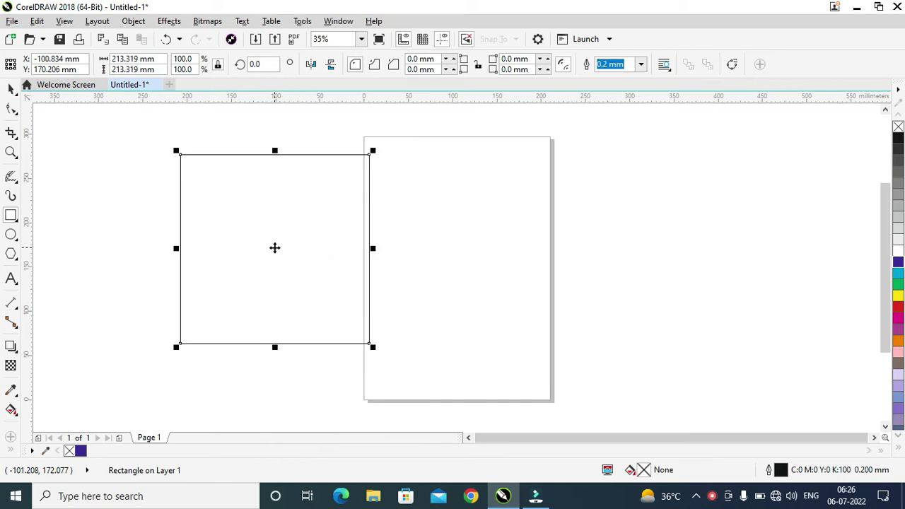
Step: Import the snowy mountain photo from the photo 1 folder and place it beside the square at about 271 mm by 198 mm
{"action": "key", "text": "ctrl+i"}
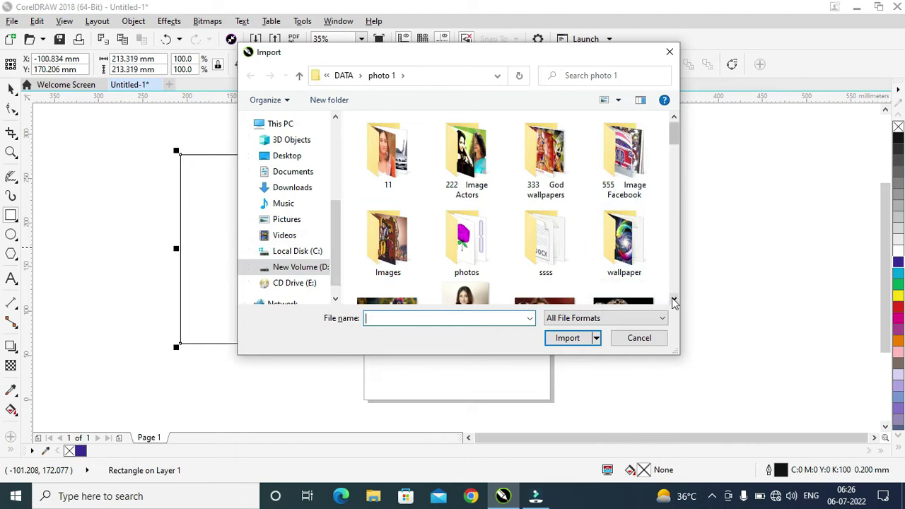
{"action": "scroll", "coordinate": [631, 270], "scroll_direction": "down", "scroll_amount": 5}
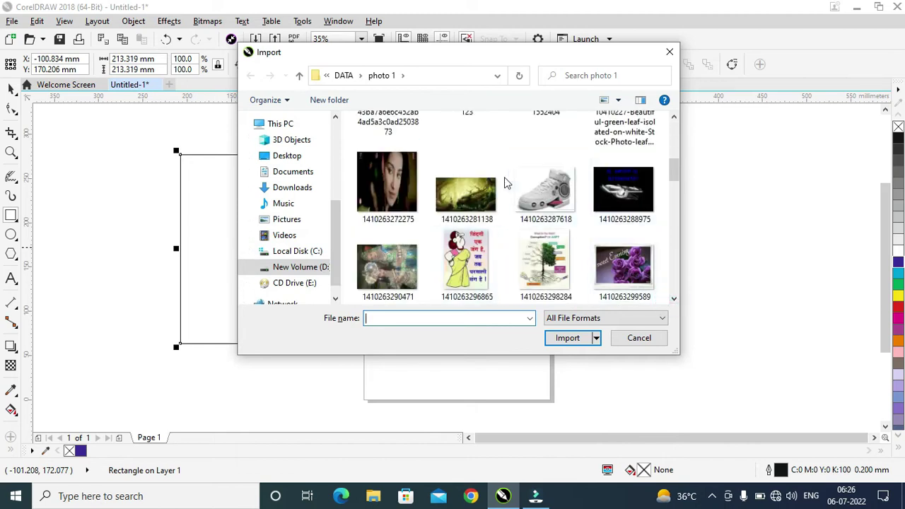
{"action": "scroll", "coordinate": [673, 112], "scroll_direction": "up", "scroll_amount": 1}
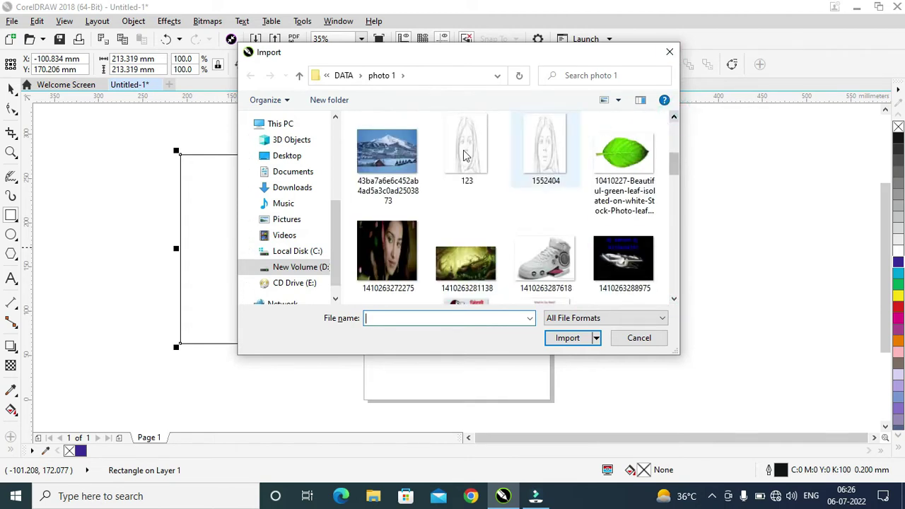
{"action": "left_click", "coordinate": [386, 154]}
{"action": "left_click", "coordinate": [559, 338]}
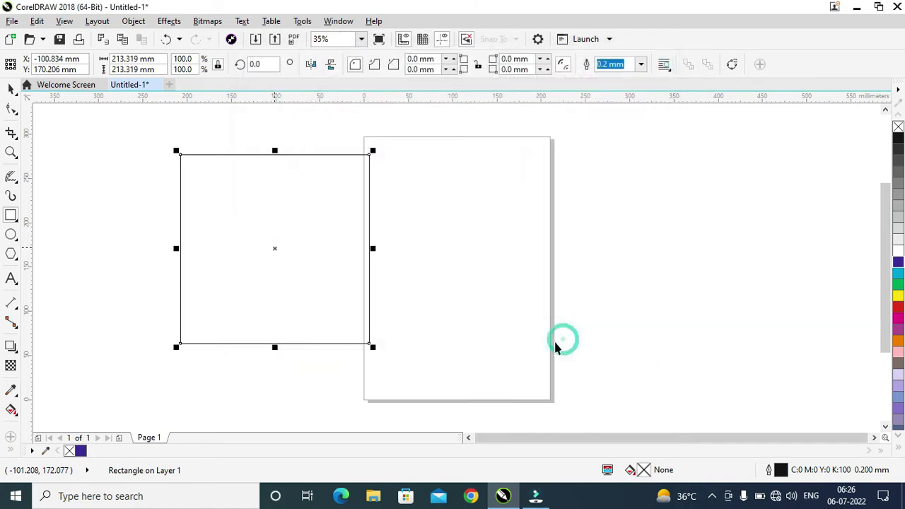
{"action": "left_click_drag", "start_coordinate": [391, 162], "coordinate": [633, 380]}
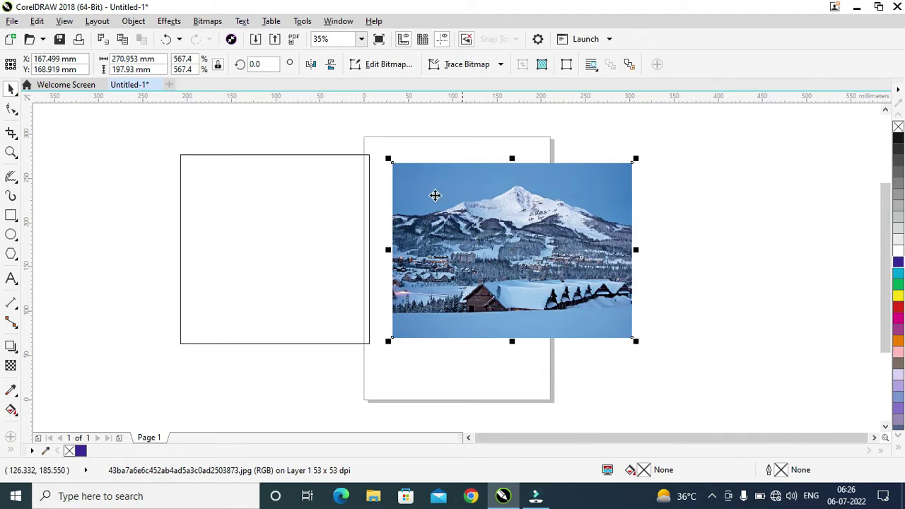
Step: Fill the square with dark blue (C:100 M:100 Y:0 K:0)
{"action": "left_click", "coordinate": [250, 158]}
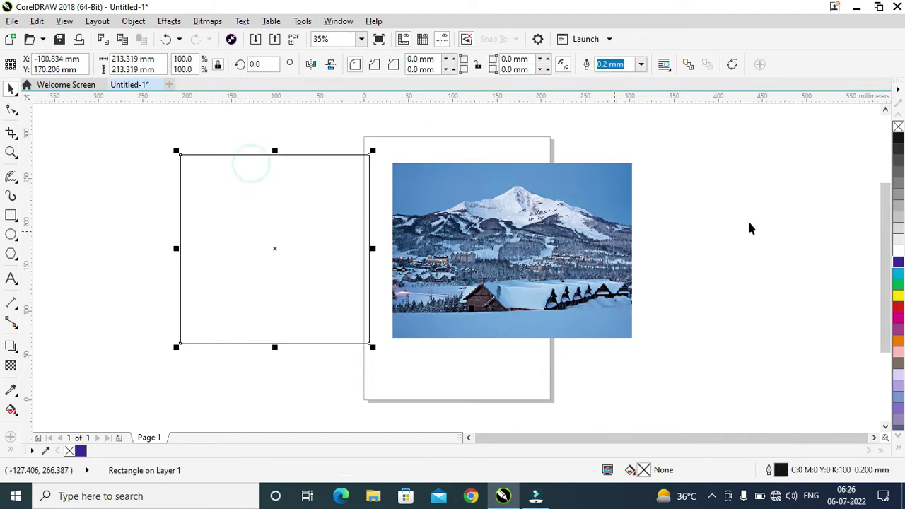
{"action": "left_click", "coordinate": [897, 263]}
Step: Crop the mountain photo to an area about 170 mm by 70 mm around the peak, and undo the crop
{"action": "left_click", "coordinate": [408, 226]}
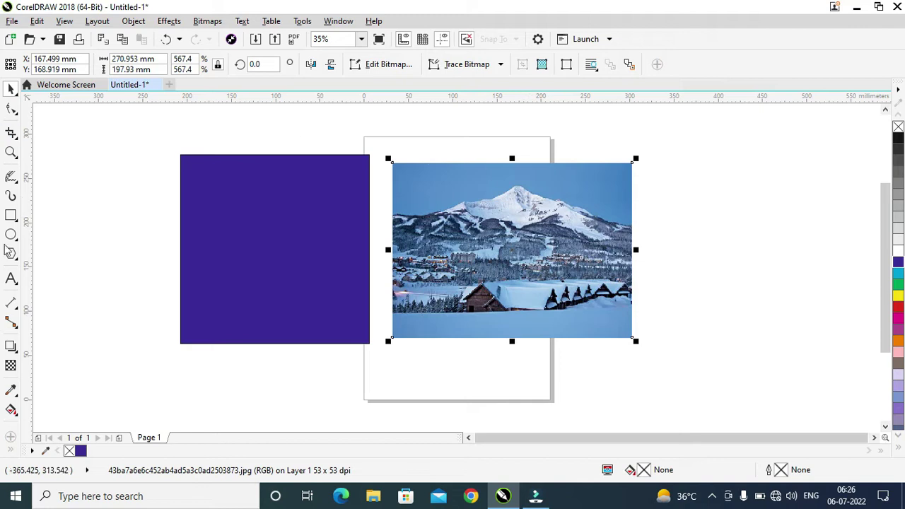
{"action": "left_click", "coordinate": [12, 134]}
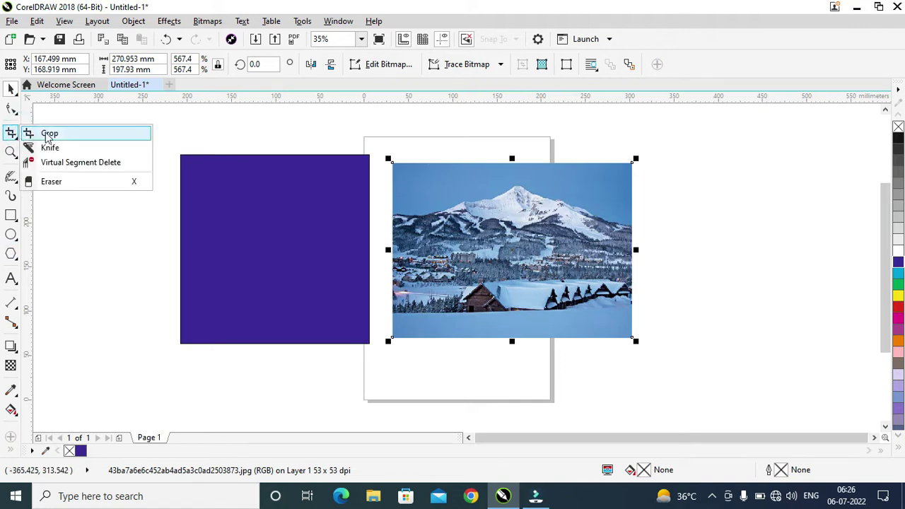
{"action": "left_click", "coordinate": [49, 136]}
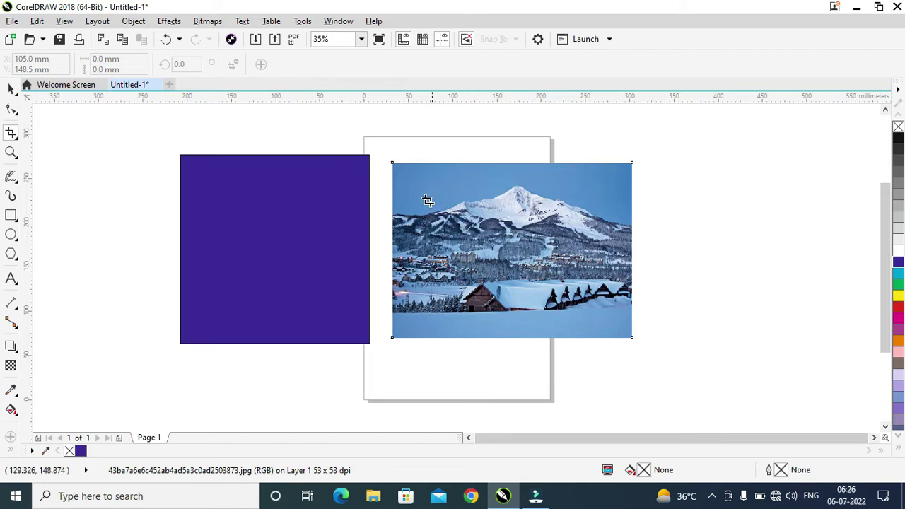
{"action": "left_click_drag", "start_coordinate": [448, 179], "coordinate": [598, 242]}
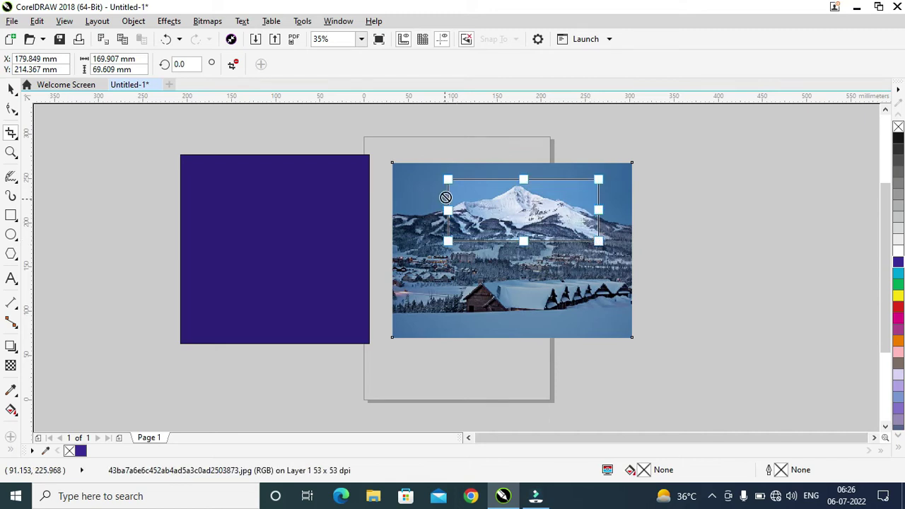
{"action": "double_click", "coordinate": [523, 209]}
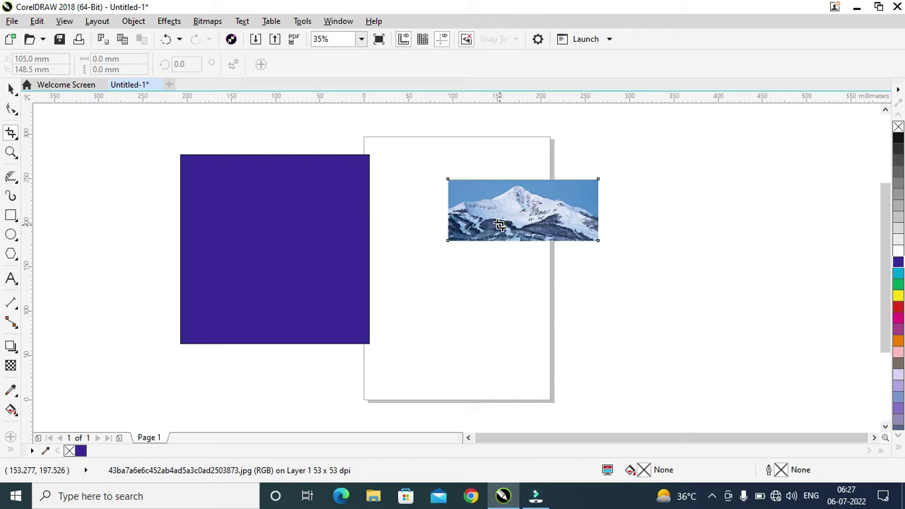
{"action": "key", "text": "ctrl+z"}
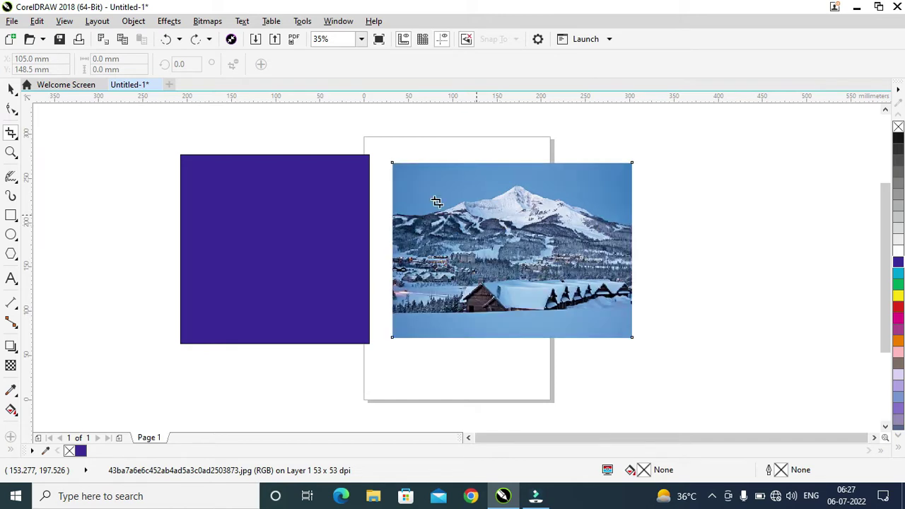
Step: Crop the blue square to a portrait area about 101 mm by 145 mm near its upper-left corner
{"action": "left_click", "coordinate": [246, 190]}
{"action": "left_click", "coordinate": [8, 88]}
{"action": "left_click", "coordinate": [248, 185]}
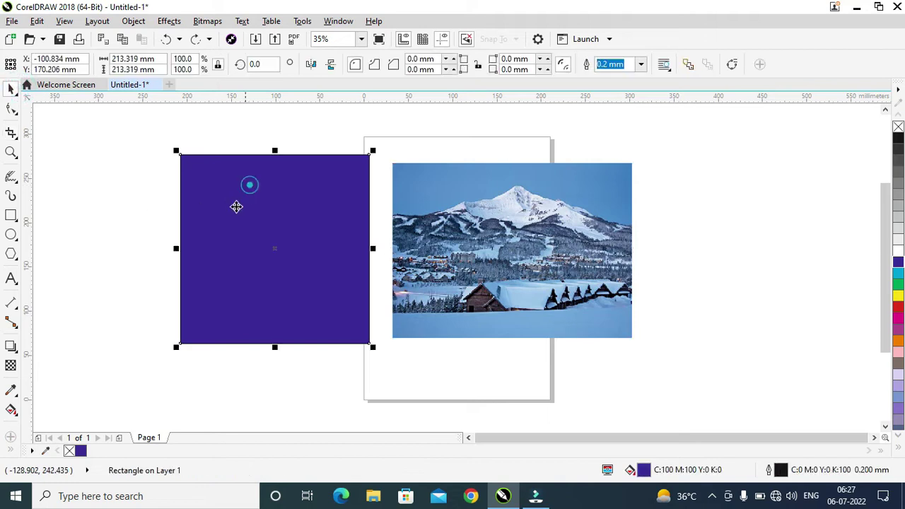
{"action": "left_click", "coordinate": [12, 135]}
{"action": "left_click", "coordinate": [60, 134]}
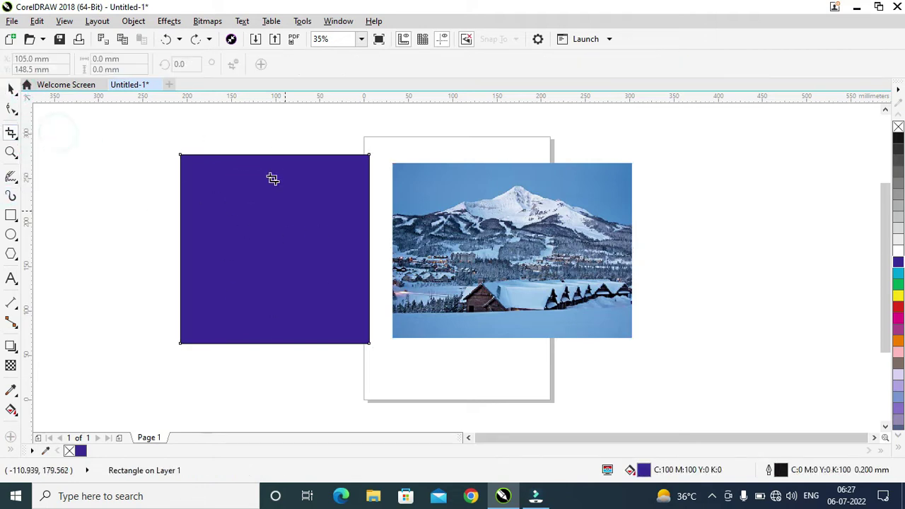
{"action": "left_click_drag", "start_coordinate": [203, 170], "coordinate": [292, 299]}
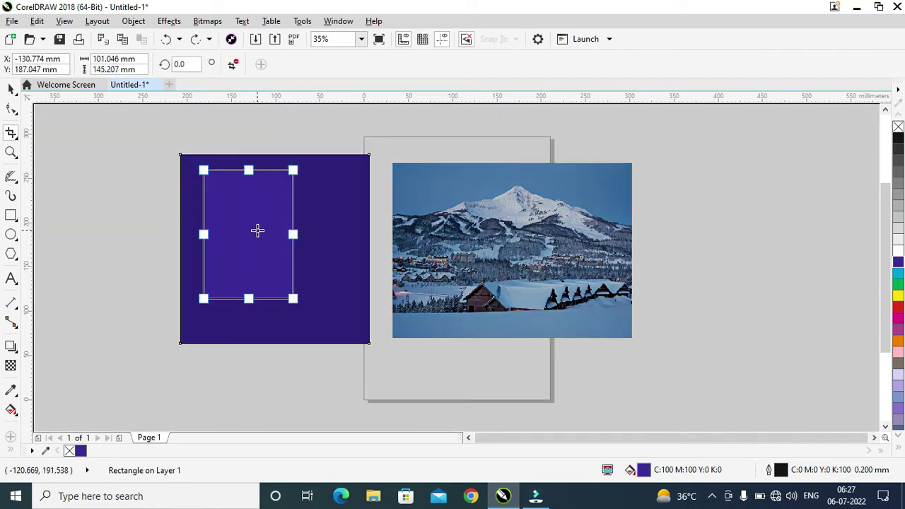
{"action": "double_click", "coordinate": [257, 231]}
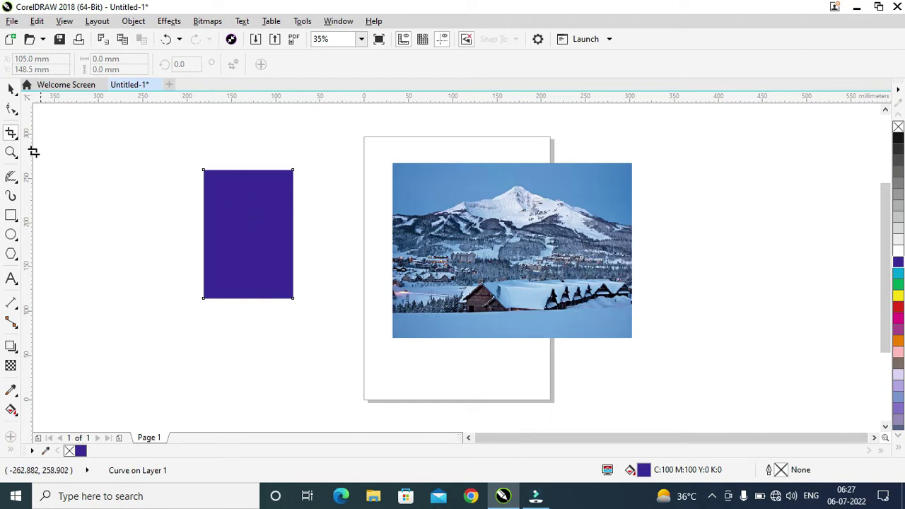
Step: Cut the mountain photo with the Knife tool along a diagonal from near its upper-left corner to its lower edge
{"action": "left_click", "coordinate": [14, 132]}
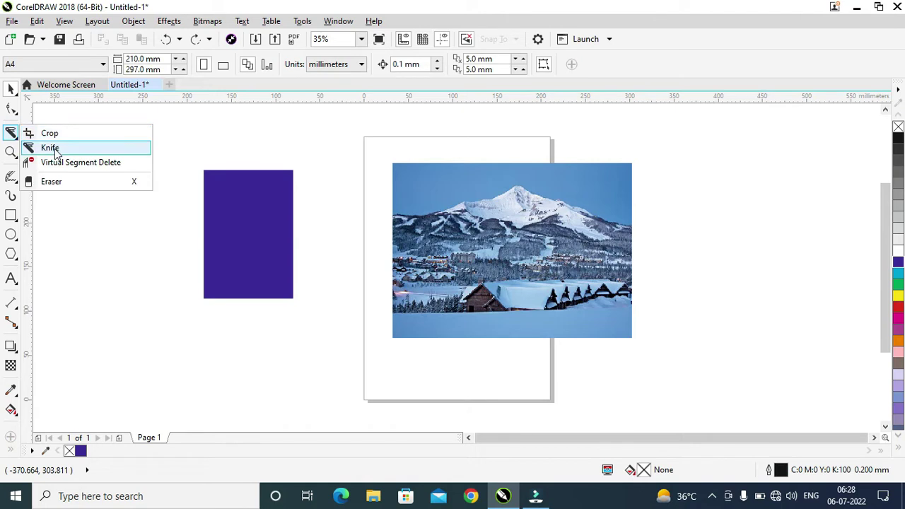
{"action": "left_click", "coordinate": [54, 147]}
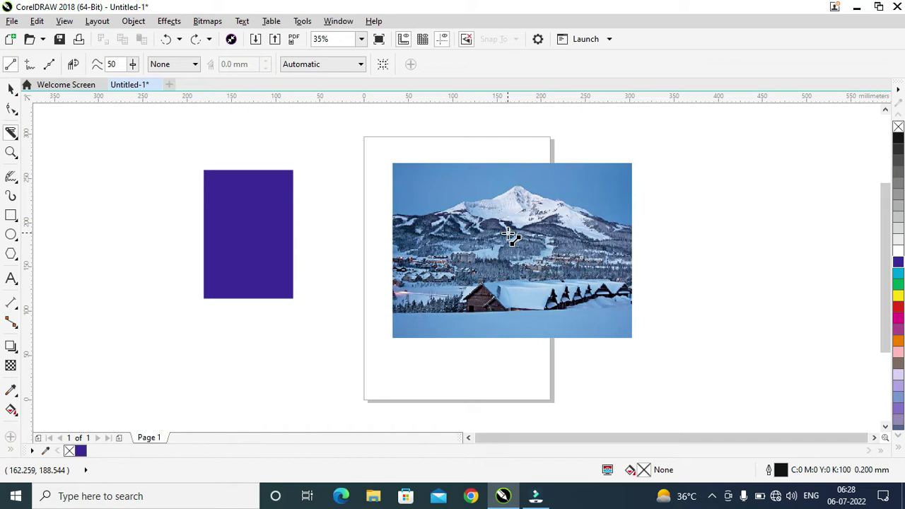
{"action": "left_click", "coordinate": [9, 88]}
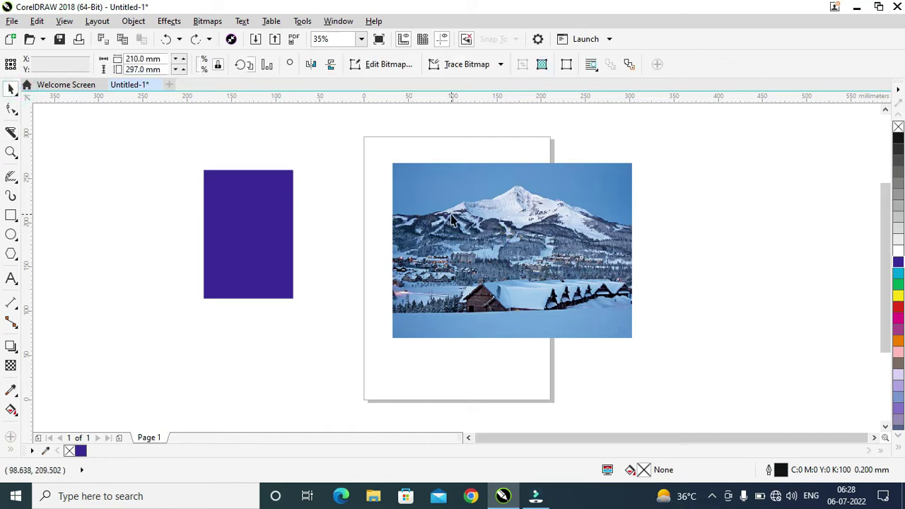
{"action": "left_click", "coordinate": [13, 132]}
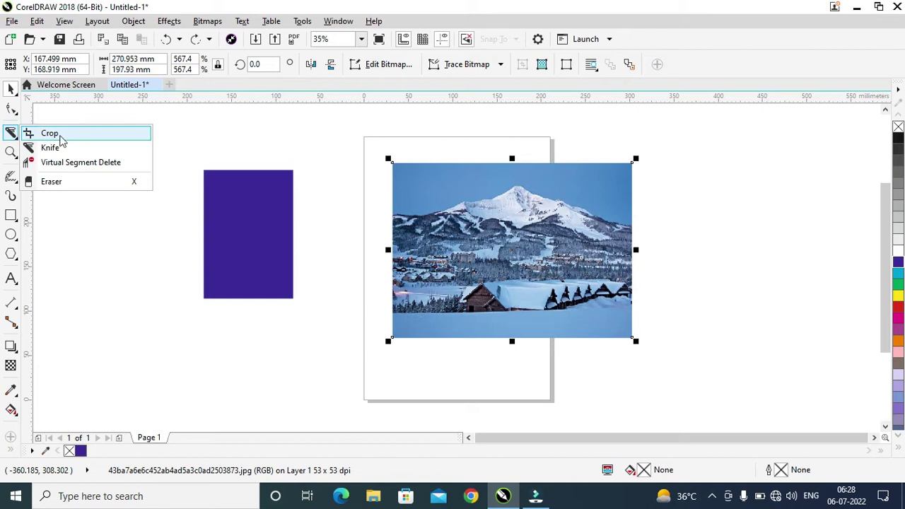
{"action": "left_click", "coordinate": [43, 146]}
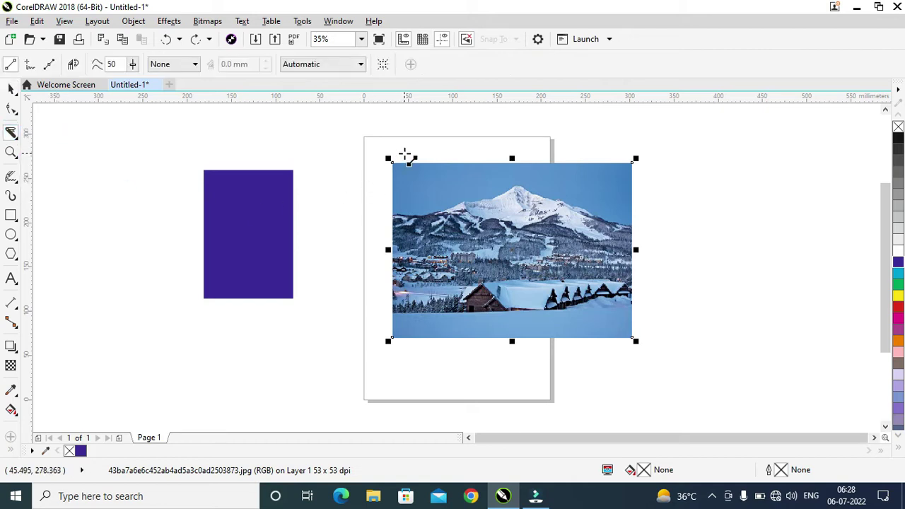
{"action": "mouse_move", "coordinate": [398, 149]}
{"action": "left_mouse_down"}
{"action": "mouse_move", "coordinate": [605, 370]}
{"action": "mouse_move", "coordinate": [600, 364]}
{"action": "left_mouse_up"}
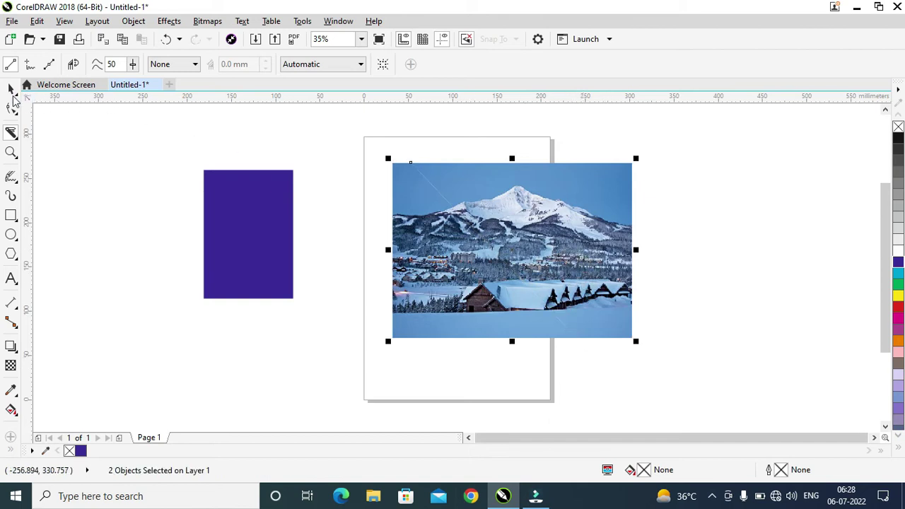
Step: Separate the two photo pieces, moving the upper one to the right and the lower one down and to the left
{"action": "left_click", "coordinate": [11, 89]}
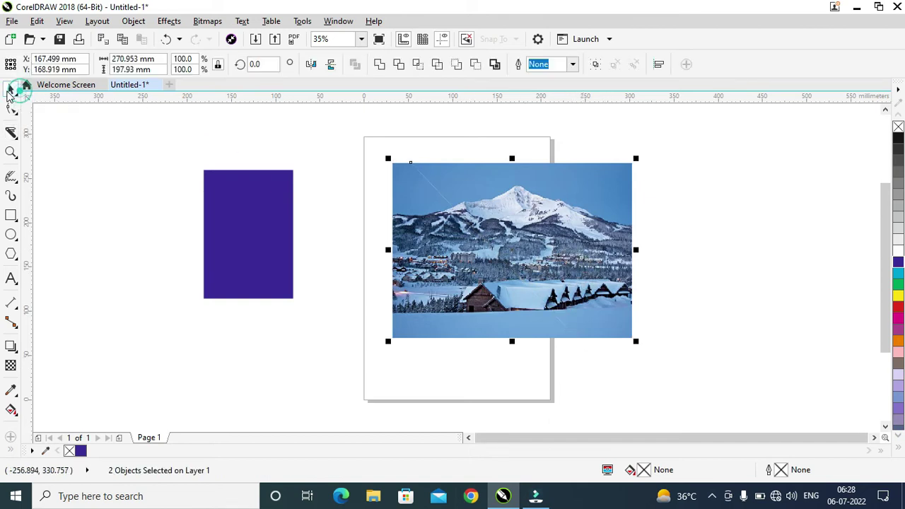
{"action": "left_click", "coordinate": [685, 219]}
{"action": "left_click_drag", "start_coordinate": [552, 220], "coordinate": [644, 213]}
{"action": "left_click_drag", "start_coordinate": [489, 276], "coordinate": [466, 294]}
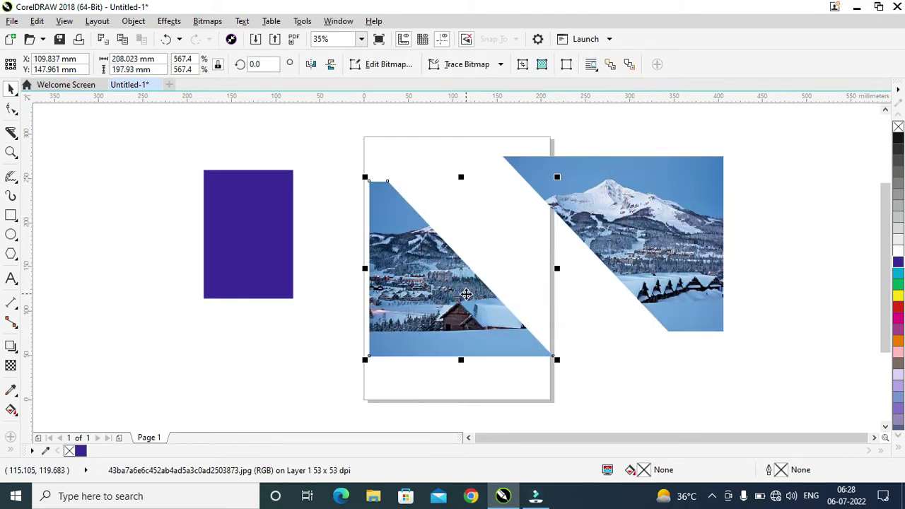
{"action": "left_click", "coordinate": [313, 345]}
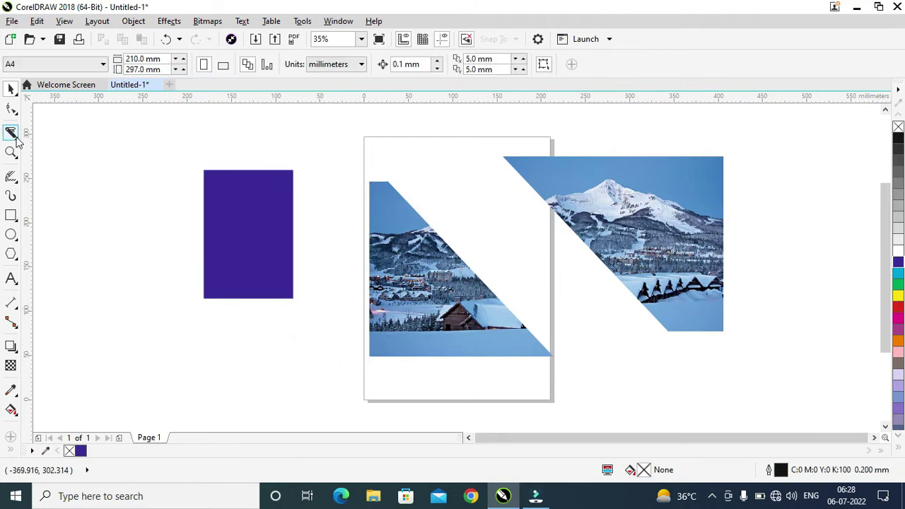
Step: Cut the blue rectangle with the Knife tool along a diagonal from its upper-left corner to the lower part of its right edge
{"action": "left_click", "coordinate": [12, 135]}
{"action": "left_click", "coordinate": [46, 143]}
{"action": "left_click", "coordinate": [257, 217]}
{"action": "left_click", "coordinate": [203, 169]}
{"action": "left_click", "coordinate": [319, 309]}
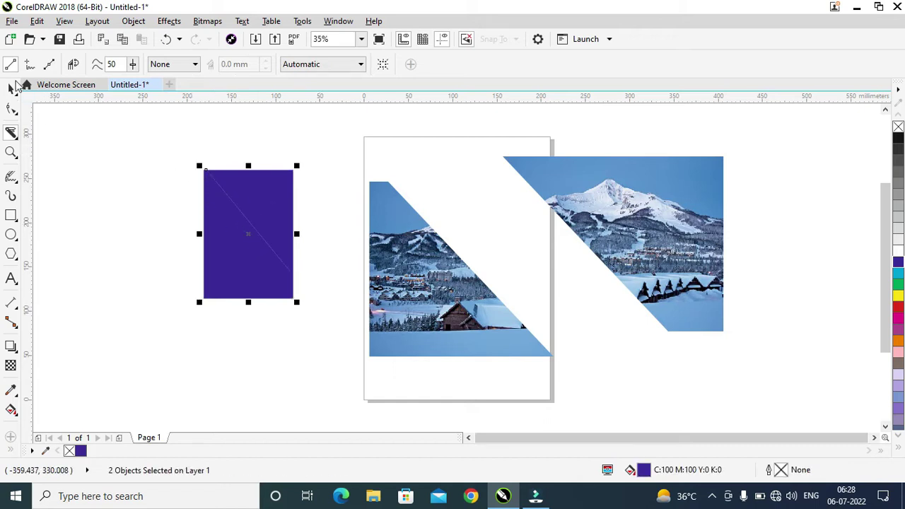
Step: Move the upper triangular piece of the blue rectangle up and to the right, away from the lower piece
{"action": "left_click", "coordinate": [10, 88]}
{"action": "left_click", "coordinate": [88, 186]}
{"action": "left_click_drag", "start_coordinate": [269, 210], "coordinate": [325, 166]}
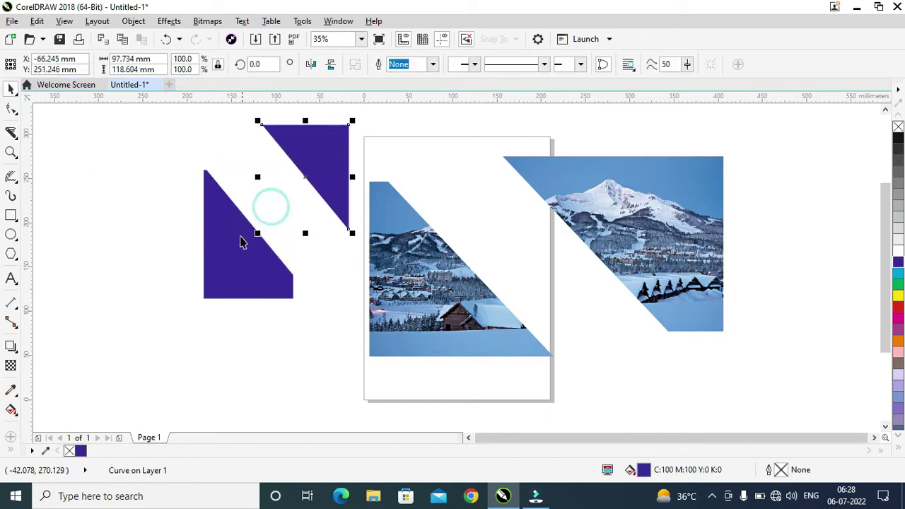
{"action": "left_click", "coordinate": [237, 240]}
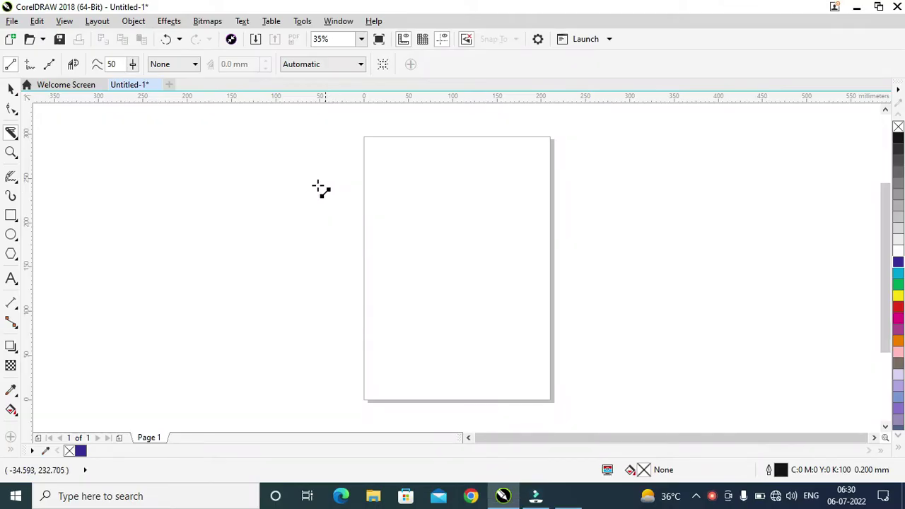
Step: Draw five separate unfilled rectangles of different sizes on and to the left of the page
{"action": "left_click", "coordinate": [11, 134]}
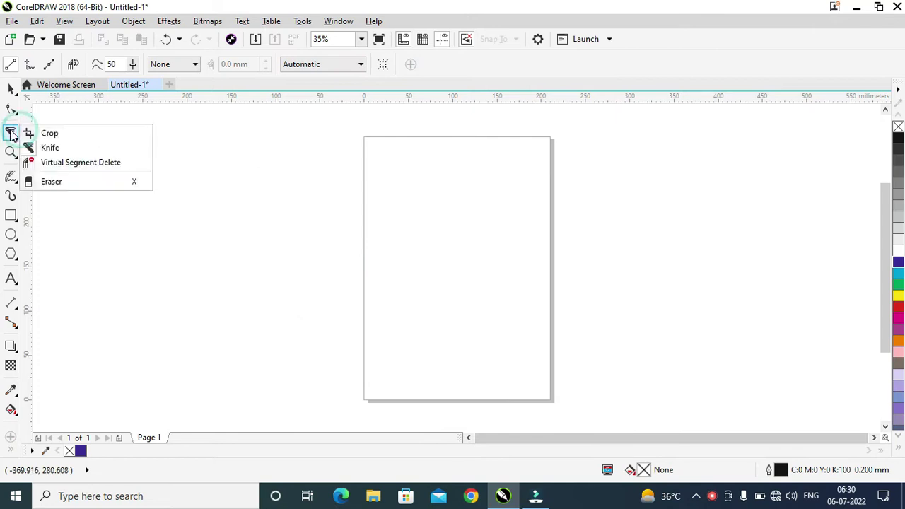
{"action": "left_click", "coordinate": [73, 161]}
{"action": "left_click", "coordinate": [12, 215]}
{"action": "left_click_drag", "start_coordinate": [239, 188], "coordinate": [269, 234]}
{"action": "mouse_move", "coordinate": [283, 204]}
{"action": "left_mouse_down"}
{"action": "mouse_move", "coordinate": [335, 253]}
{"action": "mouse_move", "coordinate": [390, 262]}
{"action": "mouse_move", "coordinate": [486, 311]}
{"action": "left_mouse_up"}
{"action": "left_click_drag", "start_coordinate": [284, 340], "coordinate": [392, 363]}
{"action": "left_click_drag", "start_coordinate": [473, 177], "coordinate": [535, 236]}
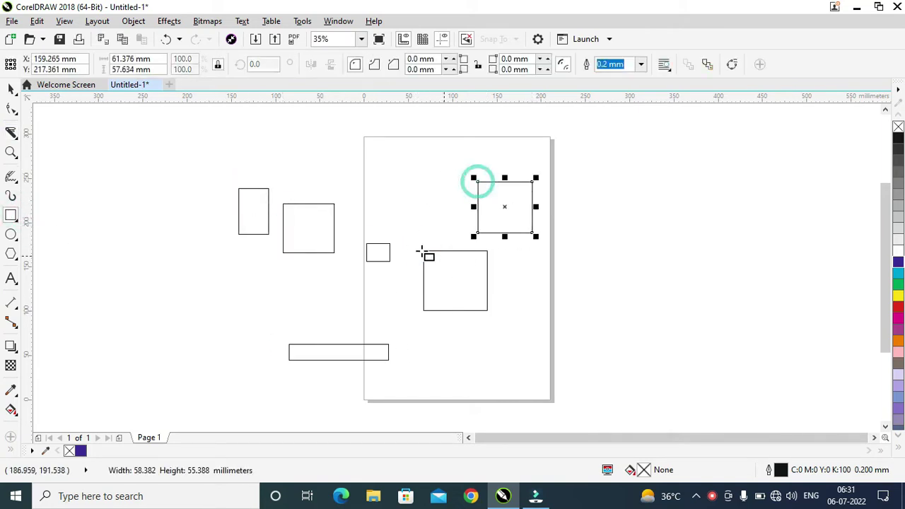
Step: Remove all five rectangles with the Virtual Segment Delete tool by enclosing them in selection areas
{"action": "left_click", "coordinate": [11, 134]}
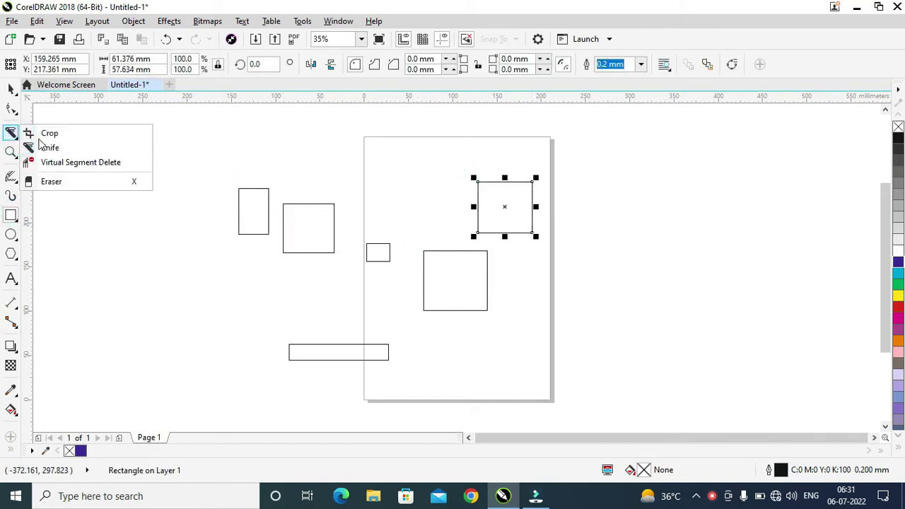
{"action": "left_click", "coordinate": [74, 161]}
{"action": "left_click_drag", "start_coordinate": [200, 161], "coordinate": [276, 260]}
{"action": "left_click_drag", "start_coordinate": [254, 175], "coordinate": [333, 282]}
{"action": "left_click_drag", "start_coordinate": [345, 236], "coordinate": [393, 277]}
{"action": "left_click_drag", "start_coordinate": [438, 138], "coordinate": [573, 255]}
{"action": "left_click_drag", "start_coordinate": [226, 263], "coordinate": [460, 405]}
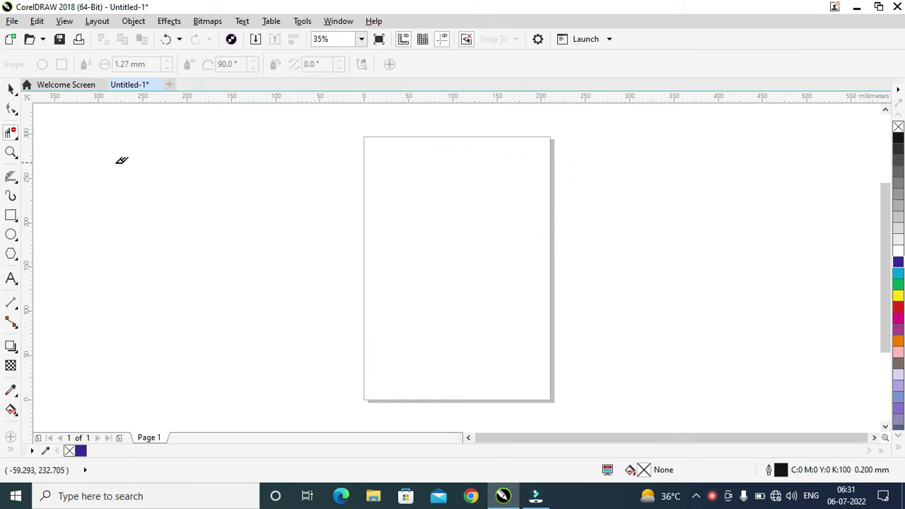
Step: Draw a tall ellipse about 130 by 222 mm and place two overlapping instances side by side on the page
{"action": "left_click", "coordinate": [11, 215]}
{"action": "left_click", "coordinate": [11, 233]}
{"action": "left_click", "coordinate": [46, 239]}
{"action": "left_click_drag", "start_coordinate": [308, 149], "coordinate": [431, 354]}
{"action": "left_click", "coordinate": [12, 88]}
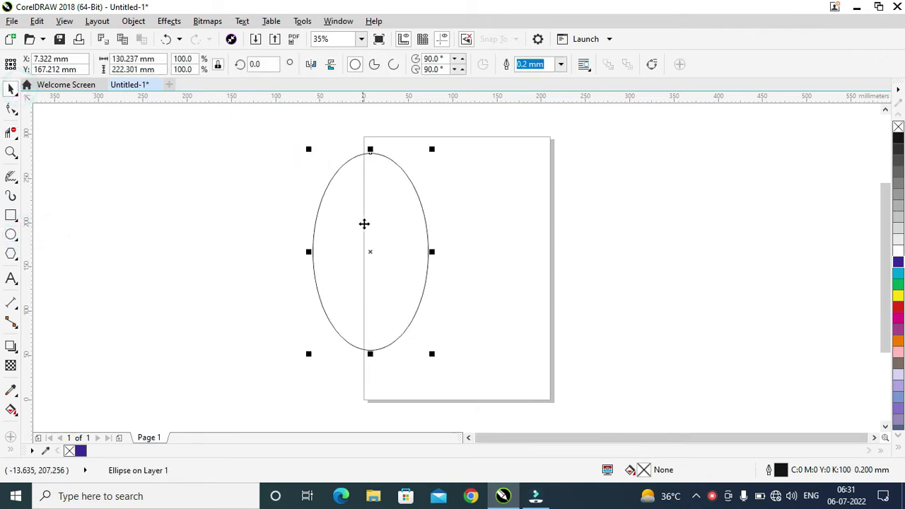
{"action": "left_click_drag", "start_coordinate": [370, 252], "coordinate": [491, 252]}
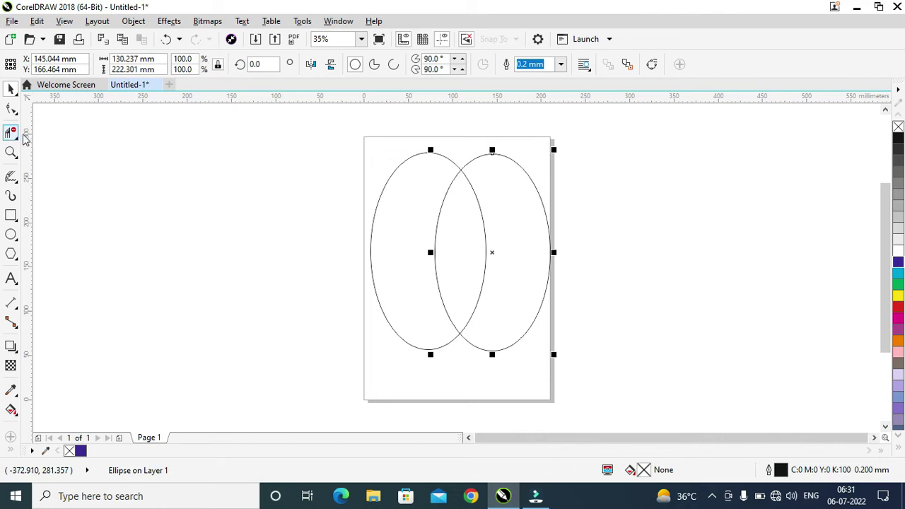
{"action": "left_click", "coordinate": [74, 135]}
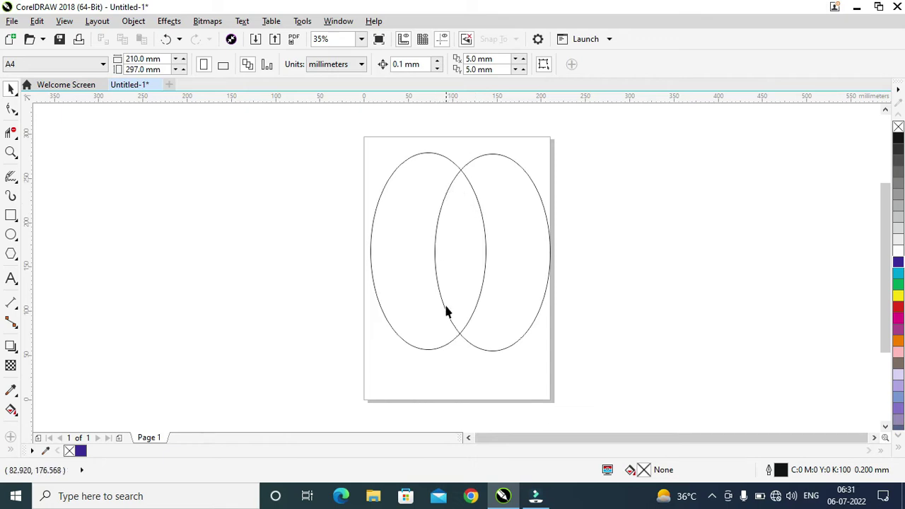
Step: Delete the two inner arcs where the ellipses overlap with the Virtual Segment Delete tool, leaving only the outer outline
{"action": "left_click", "coordinate": [8, 134]}
{"action": "left_click", "coordinate": [55, 162]}
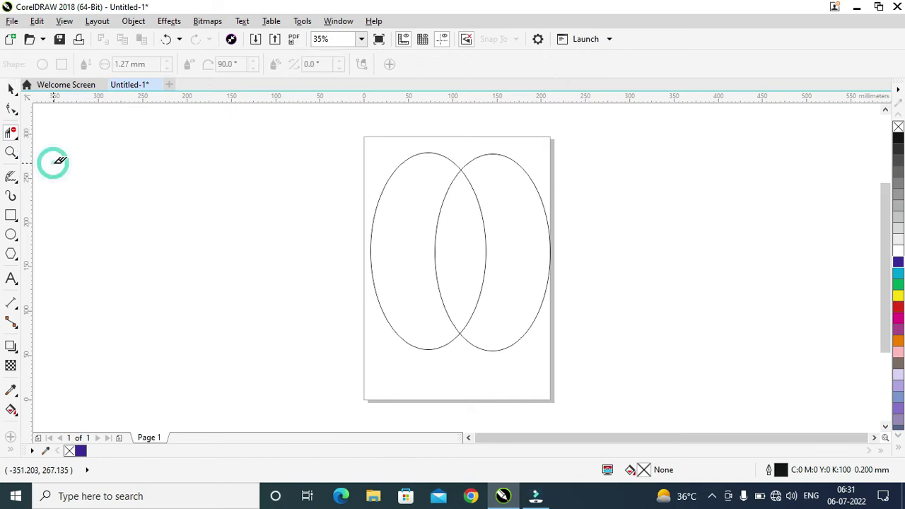
{"action": "left_click", "coordinate": [486, 238]}
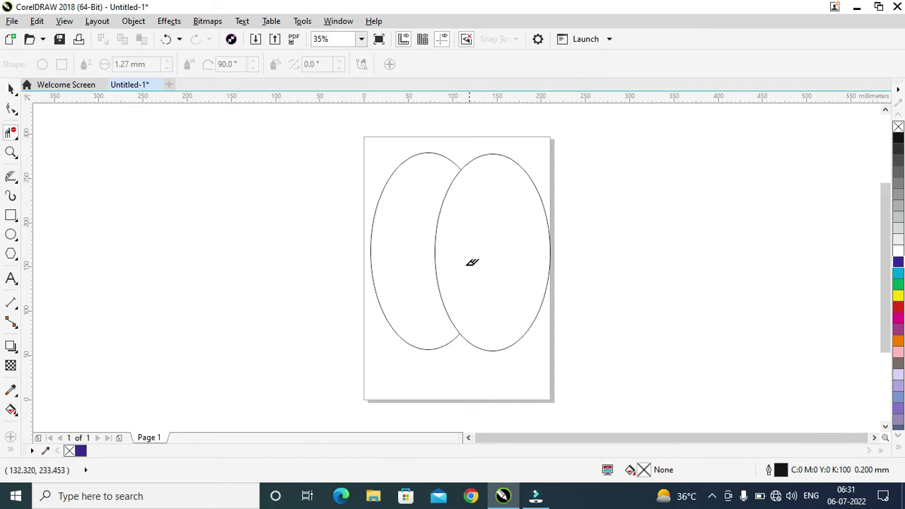
{"action": "left_click", "coordinate": [435, 244]}
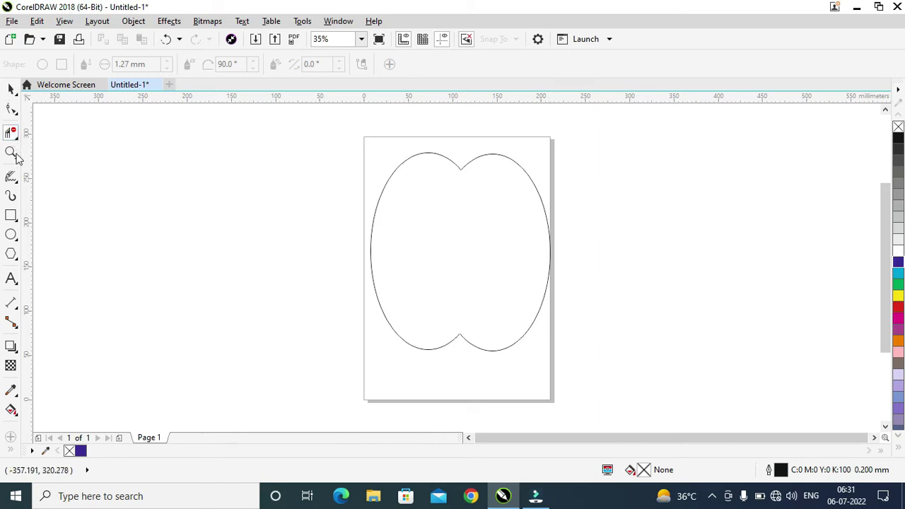
Step: Draw a narrow ellipse about 76 by 222 mm left of the page and create a copy rotated about 20° clockwise around its centre
{"action": "left_click", "coordinate": [11, 234]}
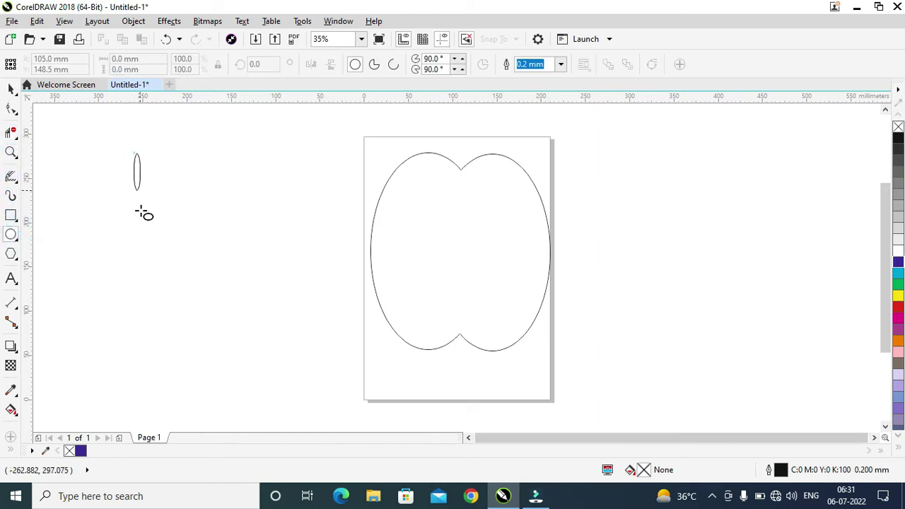
{"action": "left_click_drag", "start_coordinate": [134, 153], "coordinate": [200, 351]}
{"action": "left_click", "coordinate": [11, 88]}
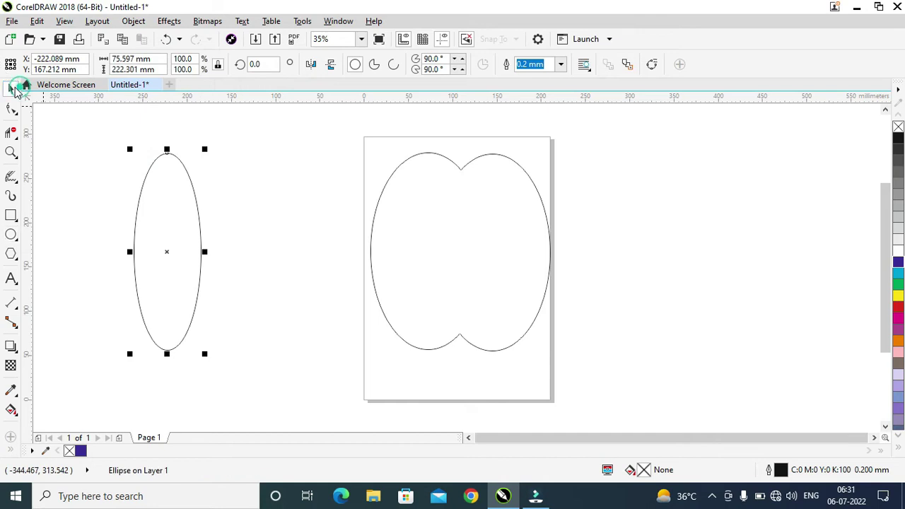
{"action": "left_click", "coordinate": [167, 253]}
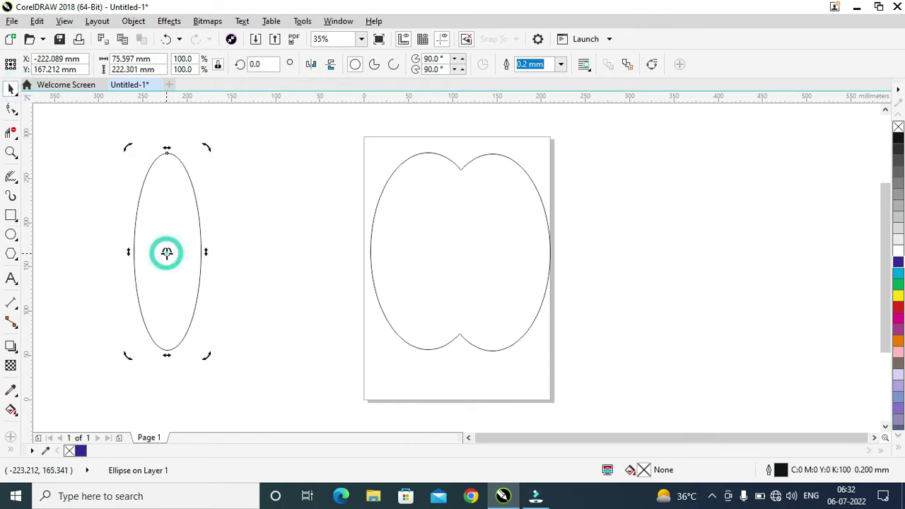
{"action": "left_click_drag", "start_coordinate": [205, 144], "coordinate": [224, 186]}
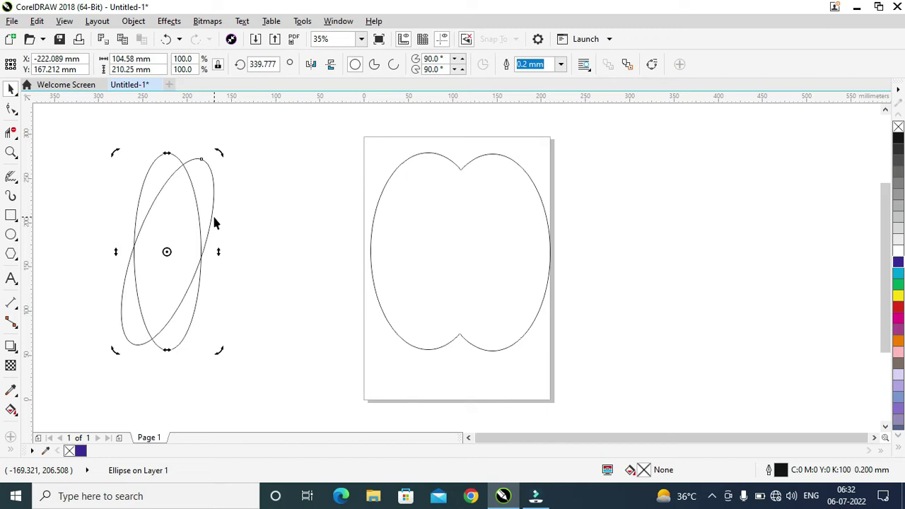
Step: Repeat the rotated duplication until the narrow ellipses form a complete flower pattern
{"action": "key", "text": "ctrl+r"}
{"action": "key", "text": "ctrl+r"}
{"action": "key", "text": "ctrl+r"}
{"action": "key", "text": "ctrl+r"}
{"action": "key", "text": "ctrl+r"}
{"action": "key", "text": "ctrl+r"}
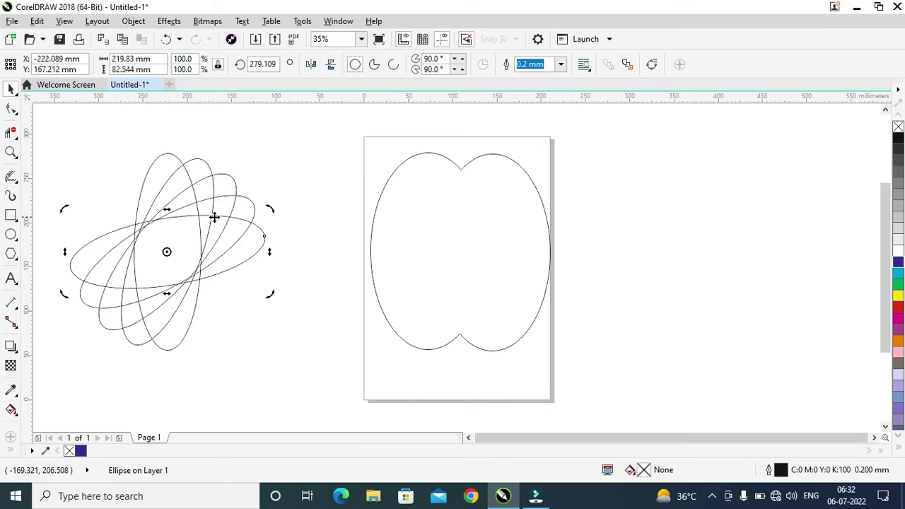
{"action": "key", "text": "ctrl+r"}
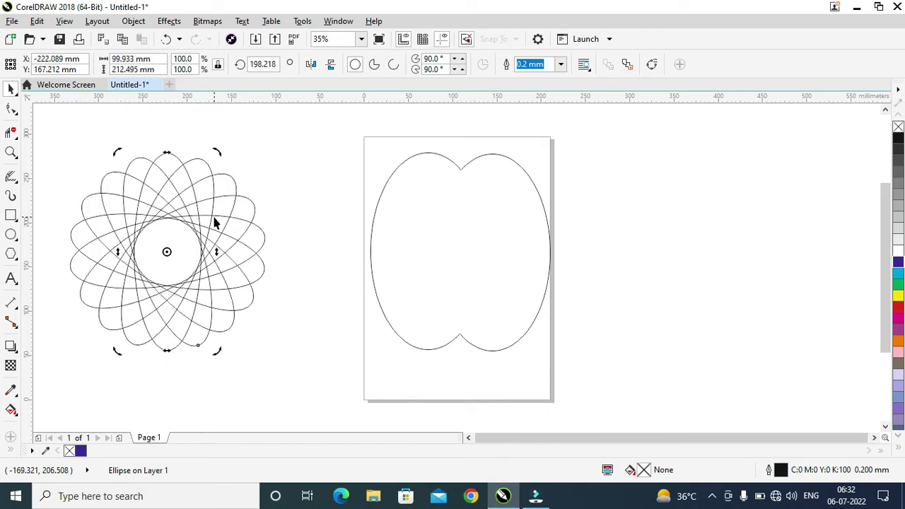
Step: Delete several crossing curve segments above the flower's central circle with the Virtual Segment Delete tool
{"action": "left_click", "coordinate": [12, 136]}
{"action": "left_click", "coordinate": [75, 164]}
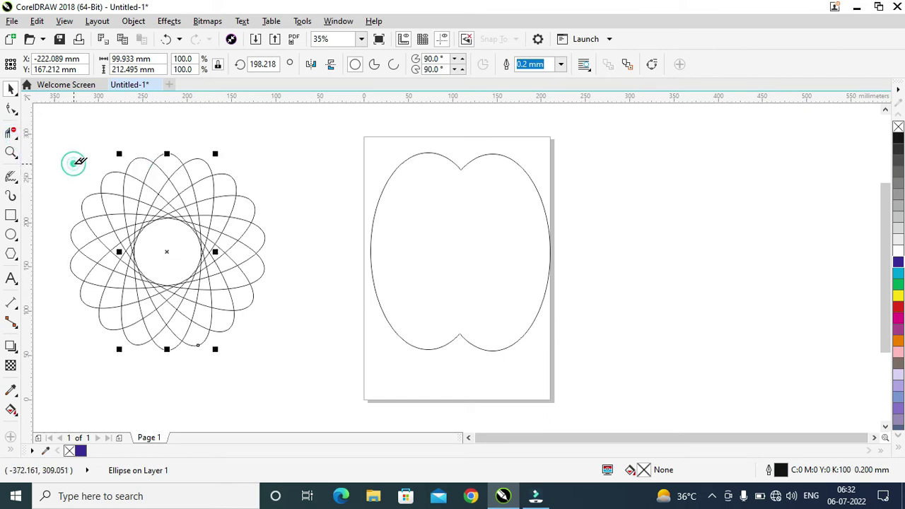
{"action": "scroll", "coordinate": [152, 196], "scroll_direction": "up", "scroll_amount": 4}
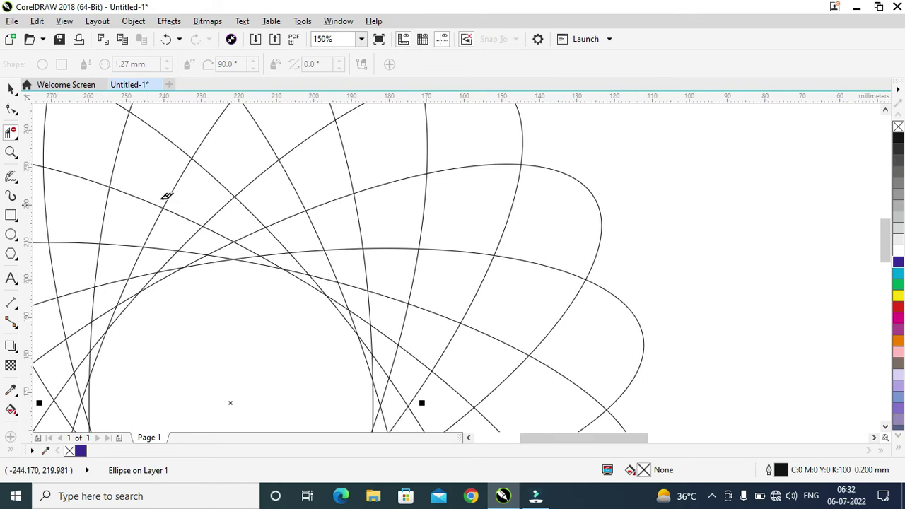
{"action": "left_click", "coordinate": [178, 180]}
{"action": "left_click", "coordinate": [253, 178]}
{"action": "left_click", "coordinate": [222, 203]}
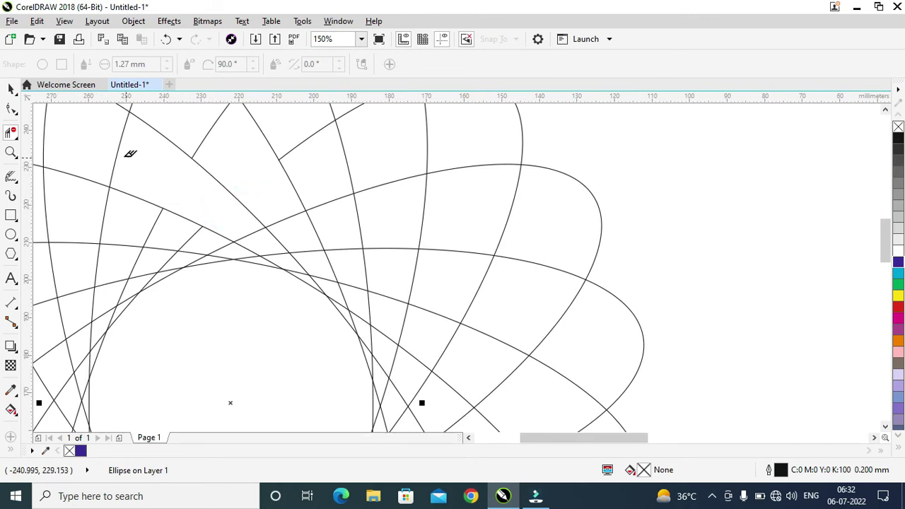
{"action": "left_click", "coordinate": [120, 146]}
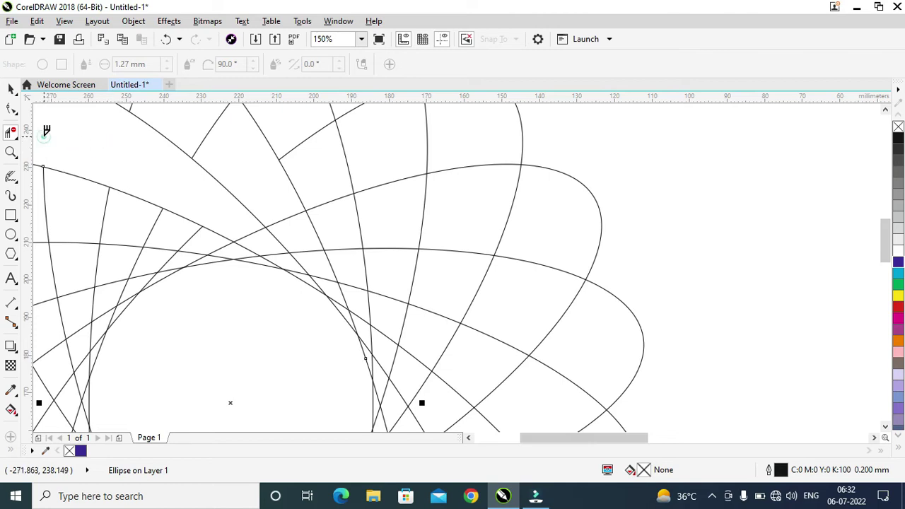
Step: Delete further segments inside the flower's upper petals to open a gap toward the central circle
{"action": "scroll", "coordinate": [140, 176], "scroll_direction": "up", "scroll_amount": 2}
{"action": "scroll", "coordinate": [139, 177], "scroll_direction": "down", "scroll_amount": 3}
{"action": "scroll", "coordinate": [139, 176], "scroll_direction": "down", "scroll_amount": 1}
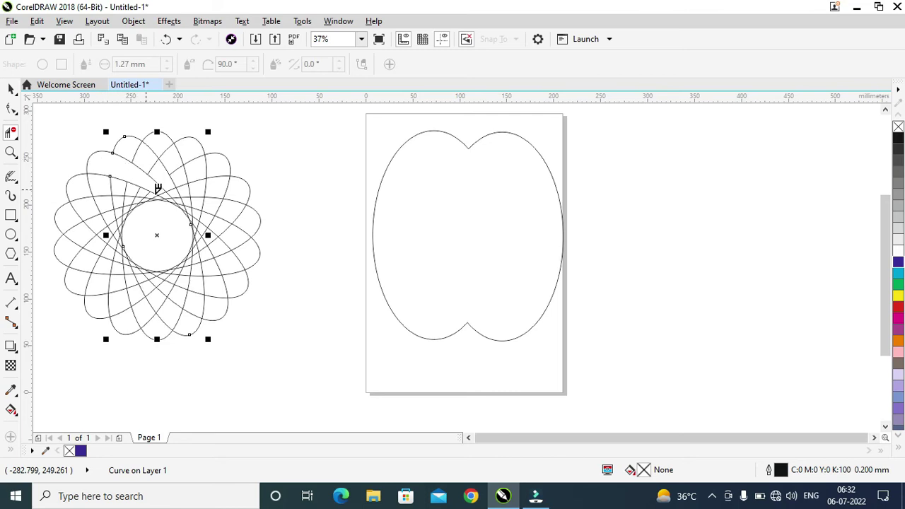
{"action": "left_click", "coordinate": [146, 166]}
{"action": "left_click", "coordinate": [129, 151]}
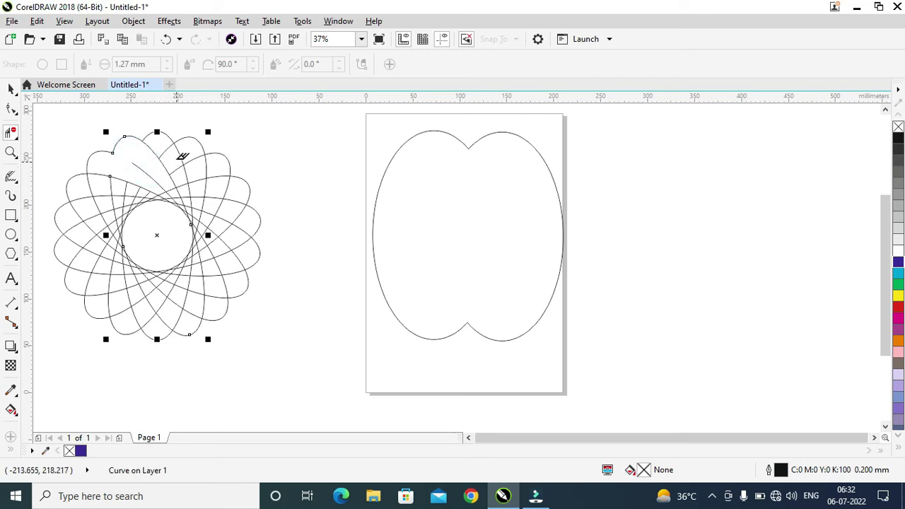
{"action": "left_click", "coordinate": [128, 162]}
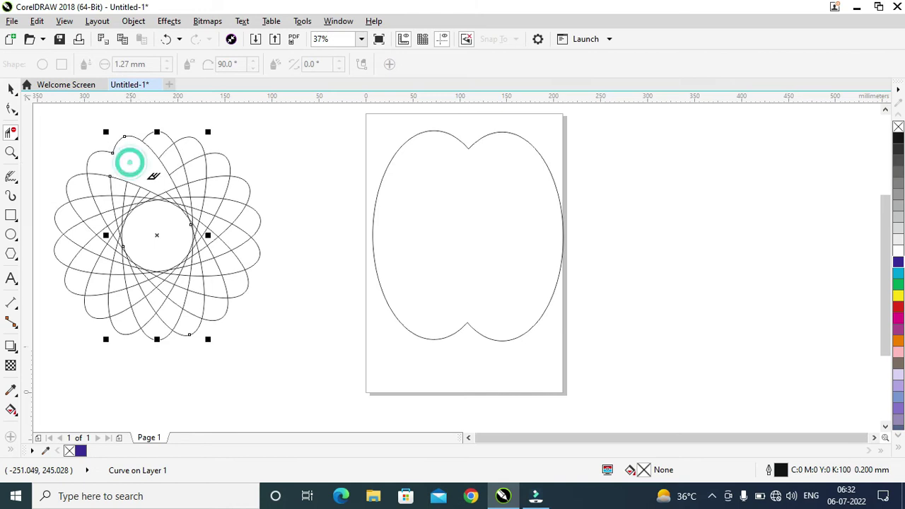
{"action": "left_click", "coordinate": [169, 185]}
{"action": "scroll", "coordinate": [59, 130], "scroll_direction": "down", "scroll_amount": 1}
Step: Set the Eraser nib size to 10 mm and erase across the curves in the flower's upper and central areas
{"action": "left_click", "coordinate": [11, 134]}
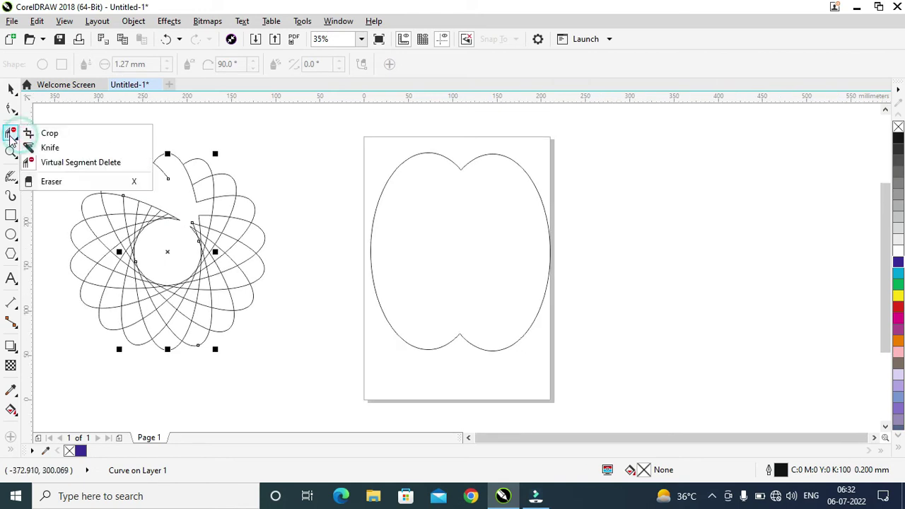
{"action": "left_click", "coordinate": [60, 181]}
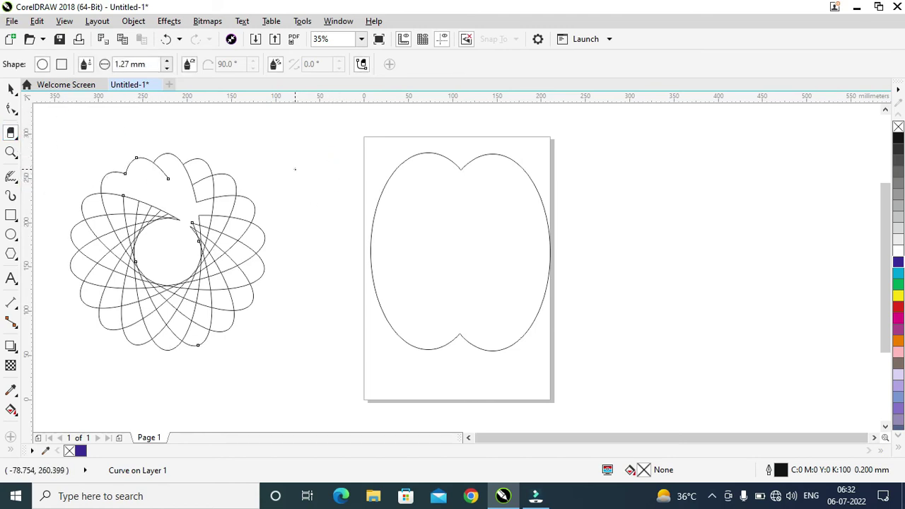
{"action": "left_click", "coordinate": [155, 65]}
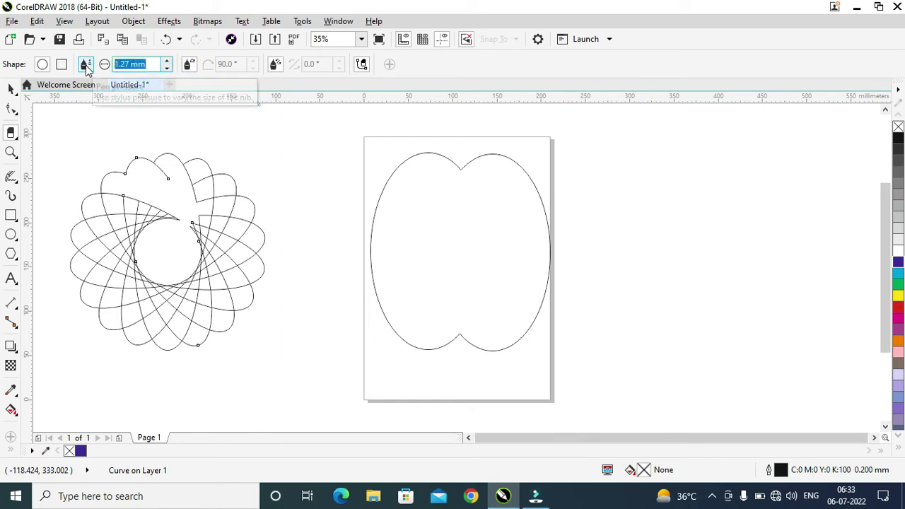
{"action": "type", "text": "10"}
{"action": "key", "text": "Return"}
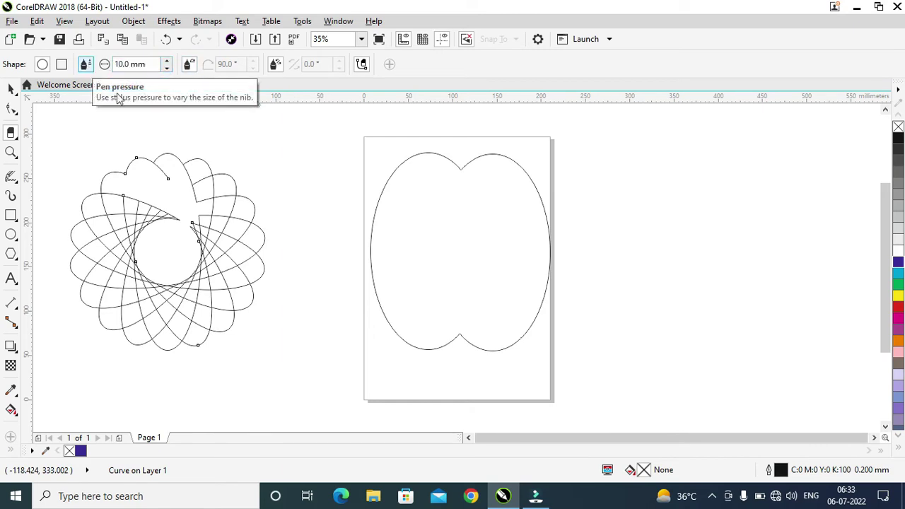
{"action": "mouse_move", "coordinate": [244, 182]}
{"action": "left_mouse_down"}
{"action": "mouse_move", "coordinate": [222, 172]}
{"action": "mouse_move", "coordinate": [190, 198]}
{"action": "mouse_move", "coordinate": [189, 166]}
{"action": "mouse_move", "coordinate": [169, 192]}
{"action": "left_mouse_up"}
{"action": "mouse_move", "coordinate": [185, 154]}
{"action": "left_mouse_down"}
{"action": "mouse_move", "coordinate": [202, 195]}
{"action": "mouse_move", "coordinate": [216, 212]}
{"action": "mouse_move", "coordinate": [184, 147]}
{"action": "mouse_move", "coordinate": [228, 211]}
{"action": "mouse_move", "coordinate": [173, 148]}
{"action": "mouse_move", "coordinate": [224, 215]}
{"action": "mouse_move", "coordinate": [164, 156]}
{"action": "mouse_move", "coordinate": [142, 161]}
{"action": "mouse_move", "coordinate": [168, 186]}
{"action": "mouse_move", "coordinate": [146, 155]}
{"action": "mouse_move", "coordinate": [105, 186]}
{"action": "mouse_move", "coordinate": [126, 238]}
{"action": "mouse_move", "coordinate": [129, 195]}
{"action": "mouse_move", "coordinate": [126, 220]}
{"action": "mouse_move", "coordinate": [162, 265]}
{"action": "left_mouse_up"}
{"action": "mouse_move", "coordinate": [187, 220]}
{"action": "left_mouse_down"}
{"action": "mouse_move", "coordinate": [192, 299]}
{"action": "mouse_move", "coordinate": [201, 230]}
{"action": "mouse_move", "coordinate": [210, 264]}
{"action": "mouse_move", "coordinate": [193, 351]}
{"action": "mouse_move", "coordinate": [164, 304]}
{"action": "left_mouse_up"}
Step: Draw a rectangle about 113 by 153 mm to the right of the page and fill it with green
{"action": "key", "text": "F6"}
{"action": "left_click_drag", "start_coordinate": [603, 156], "coordinate": [703, 292]}
{"action": "left_click", "coordinate": [897, 285]}
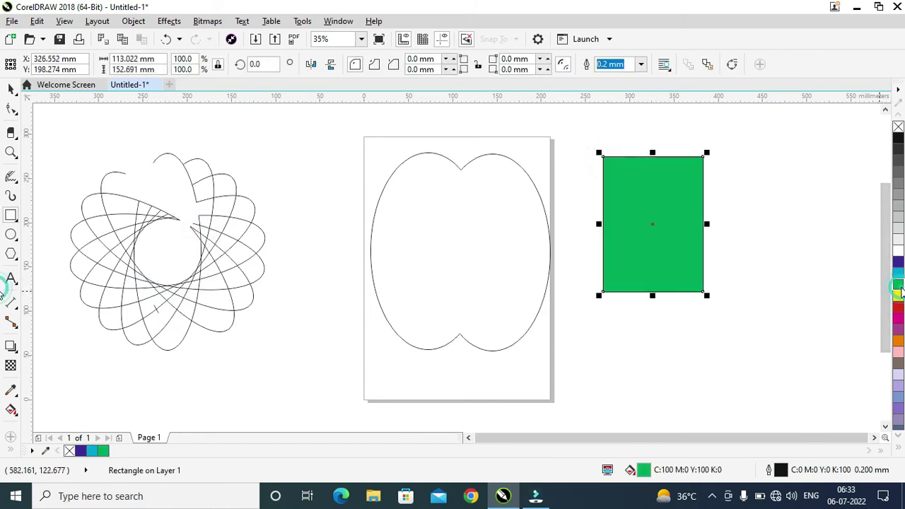
Step: Erase the upper-left part of the green rectangle with the Eraser tool, leaving a sloping upper edge
{"action": "left_click", "coordinate": [15, 133]}
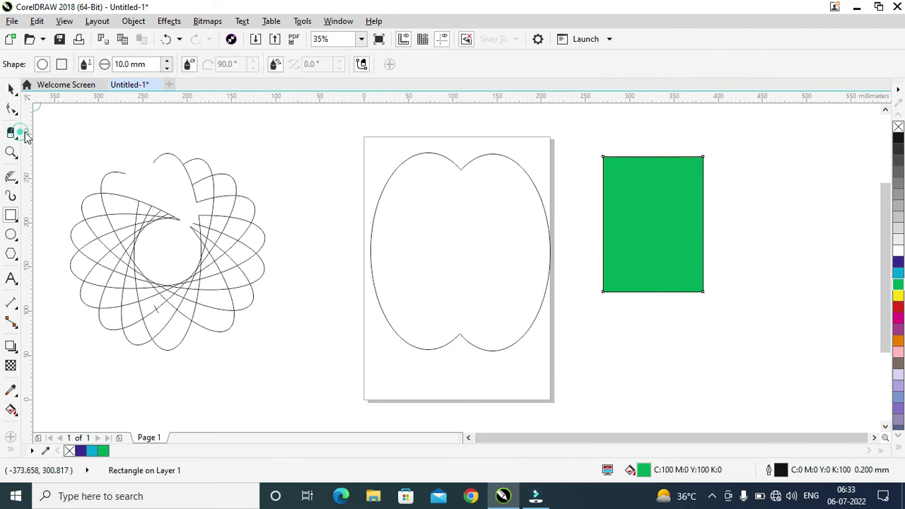
{"action": "mouse_move", "coordinate": [611, 154]}
{"action": "left_mouse_down"}
{"action": "mouse_move", "coordinate": [606, 185]}
{"action": "mouse_move", "coordinate": [654, 153]}
{"action": "mouse_move", "coordinate": [601, 219]}
{"action": "mouse_move", "coordinate": [682, 148]}
{"action": "mouse_move", "coordinate": [601, 208]}
{"action": "mouse_move", "coordinate": [592, 229]}
{"action": "mouse_move", "coordinate": [706, 148]}
{"action": "left_mouse_up"}
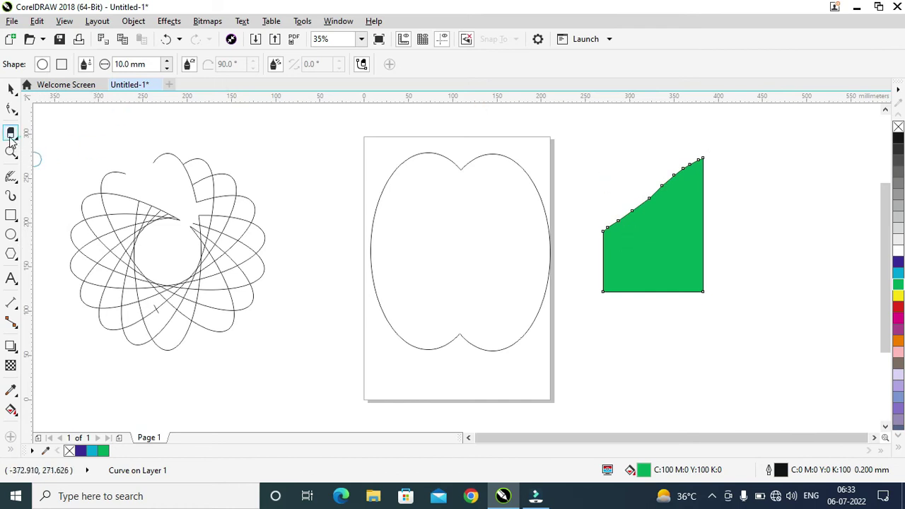
{"action": "left_click", "coordinate": [10, 136]}
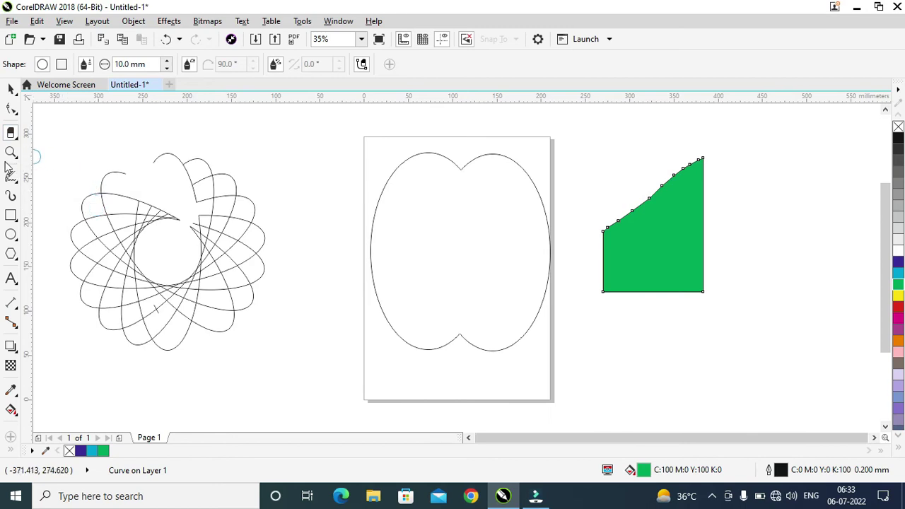
Step: Magnify the upper-left curve of the combined ellipse outline to 1131% with the Zoom tool
{"action": "left_click", "coordinate": [9, 154]}
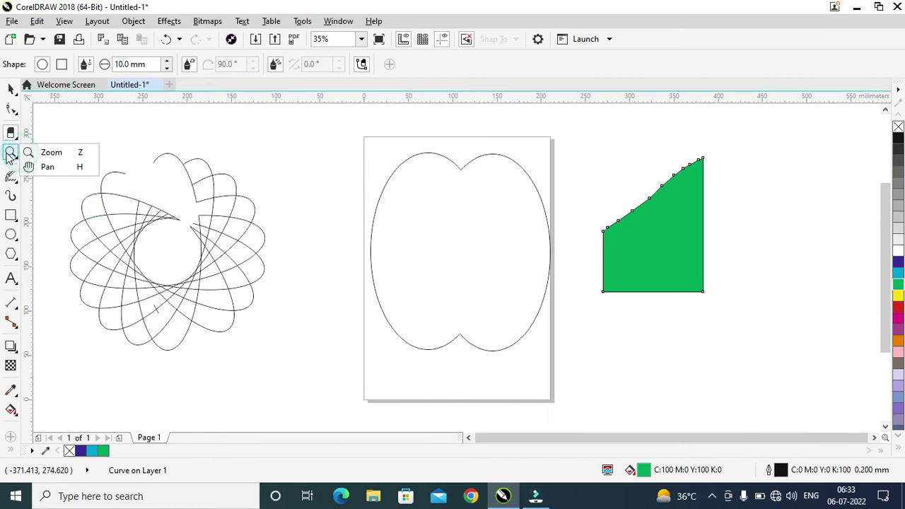
{"action": "left_click", "coordinate": [60, 156]}
{"action": "left_click", "coordinate": [444, 222]}
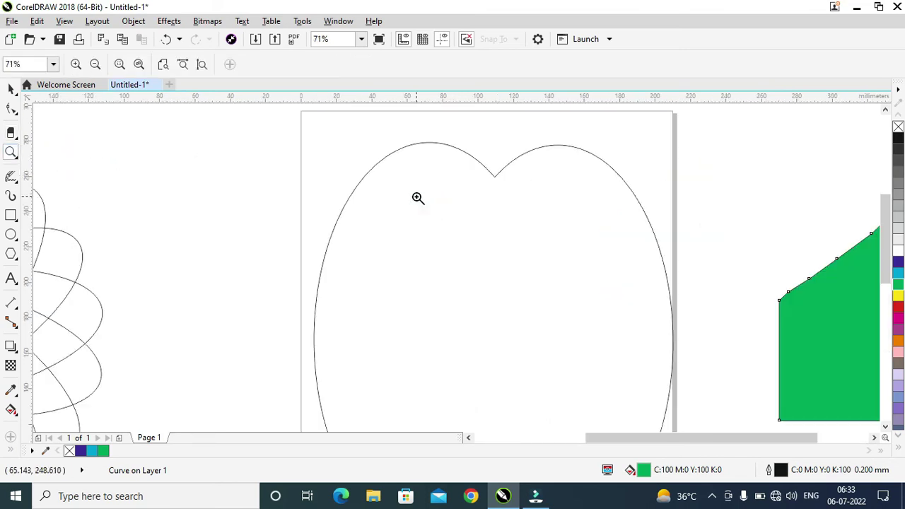
{"action": "left_click", "coordinate": [418, 198]}
{"action": "left_click", "coordinate": [404, 198]}
{"action": "left_click", "coordinate": [435, 254]}
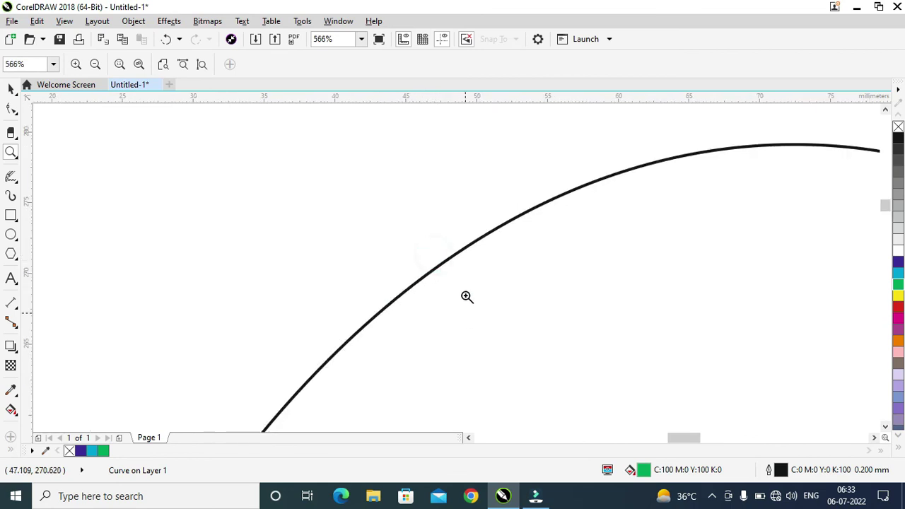
{"action": "left_click", "coordinate": [460, 267]}
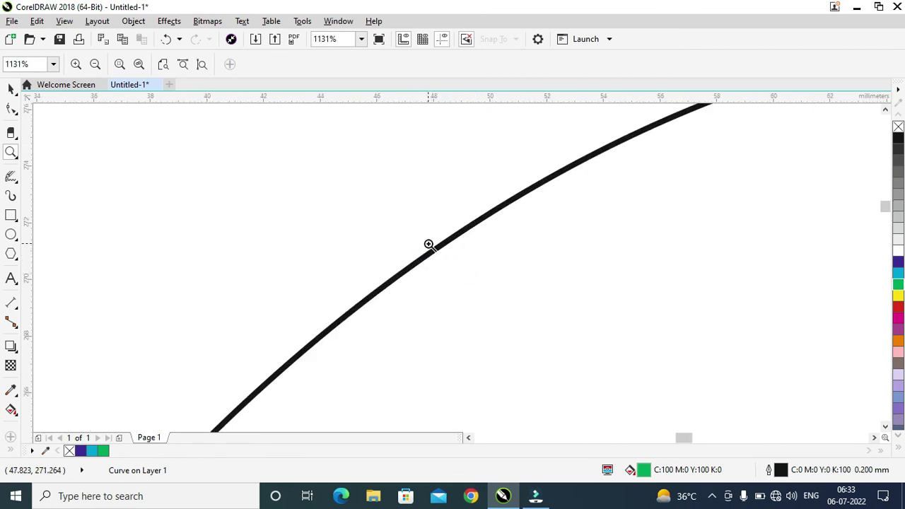
Step: Magnify a section of the ellipse outline's upper-left curve to 7286%, and zoom back out to 35% to view all three shapes
{"action": "left_click_drag", "start_coordinate": [420, 233], "coordinate": [470, 283]}
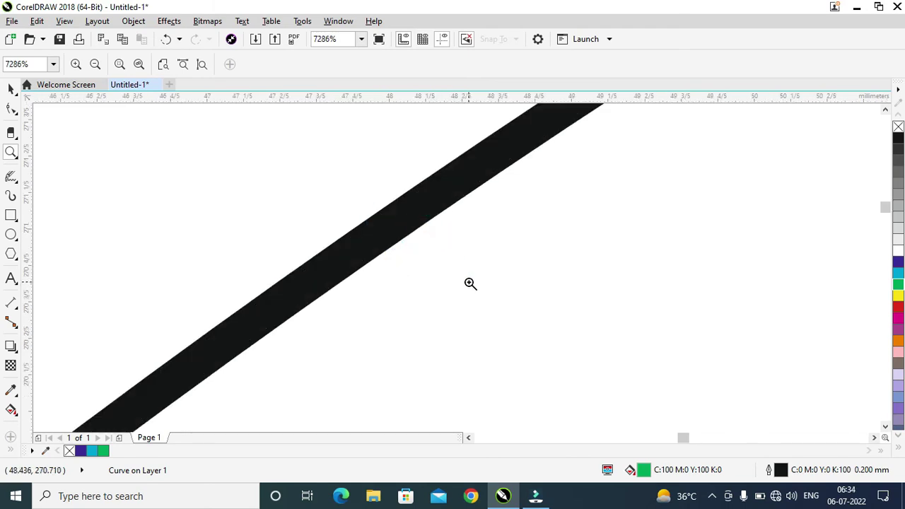
{"action": "left_click", "coordinate": [95, 65]}
{"action": "scroll", "coordinate": [343, 324], "scroll_direction": "down", "scroll_amount": 6}
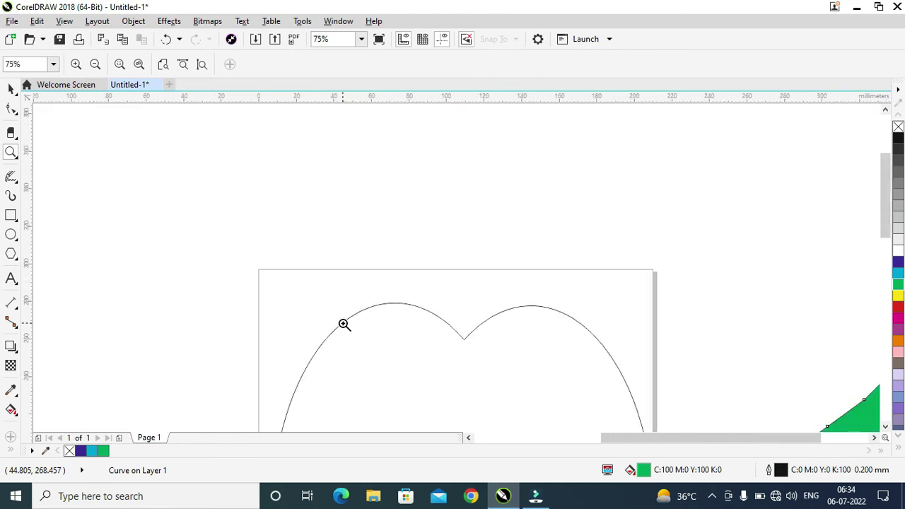
{"action": "scroll", "coordinate": [343, 323], "scroll_direction": "down", "scroll_amount": 2}
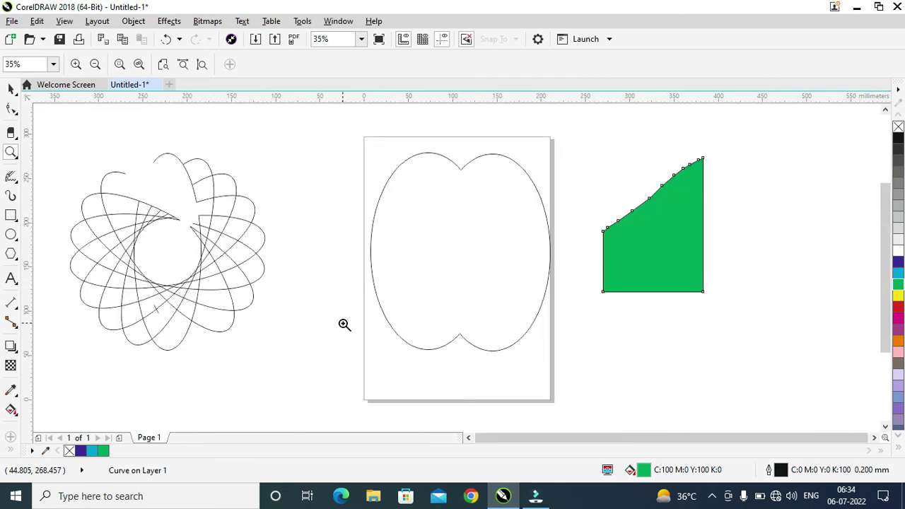
Step: Shift the view of the page and its shapes slightly to the right with the Pan tool
{"action": "left_click", "coordinate": [14, 156]}
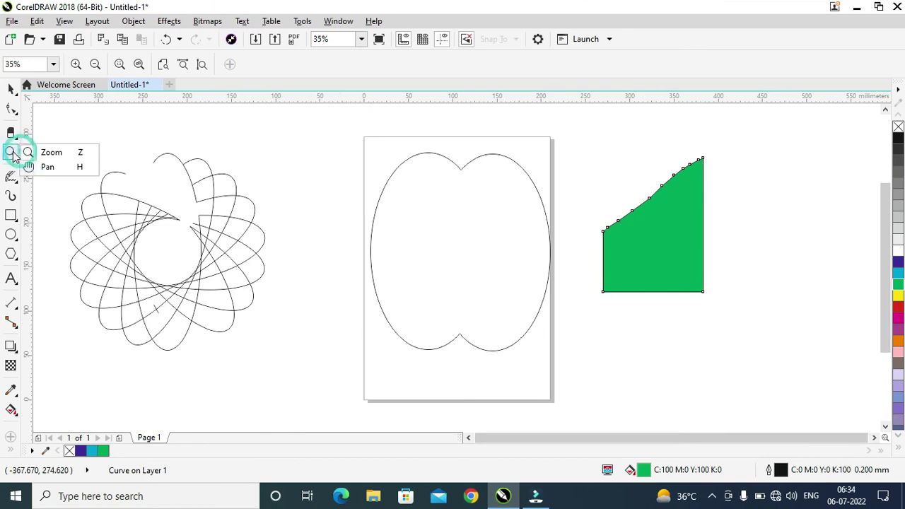
{"action": "left_click", "coordinate": [50, 169]}
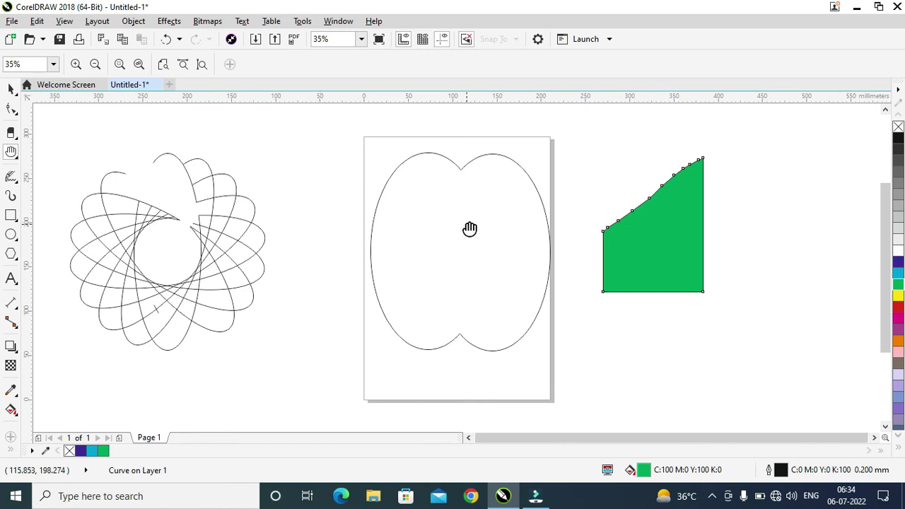
{"action": "mouse_move", "coordinate": [436, 245]}
{"action": "left_mouse_down"}
{"action": "mouse_move", "coordinate": [238, 259]}
{"action": "mouse_move", "coordinate": [383, 226]}
{"action": "mouse_move", "coordinate": [593, 280]}
{"action": "mouse_move", "coordinate": [262, 262]}
{"action": "mouse_move", "coordinate": [551, 248]}
{"action": "mouse_move", "coordinate": [516, 236]}
{"action": "mouse_move", "coordinate": [384, 279]}
{"action": "mouse_move", "coordinate": [456, 188]}
{"action": "mouse_move", "coordinate": [462, 240]}
{"action": "left_mouse_up"}
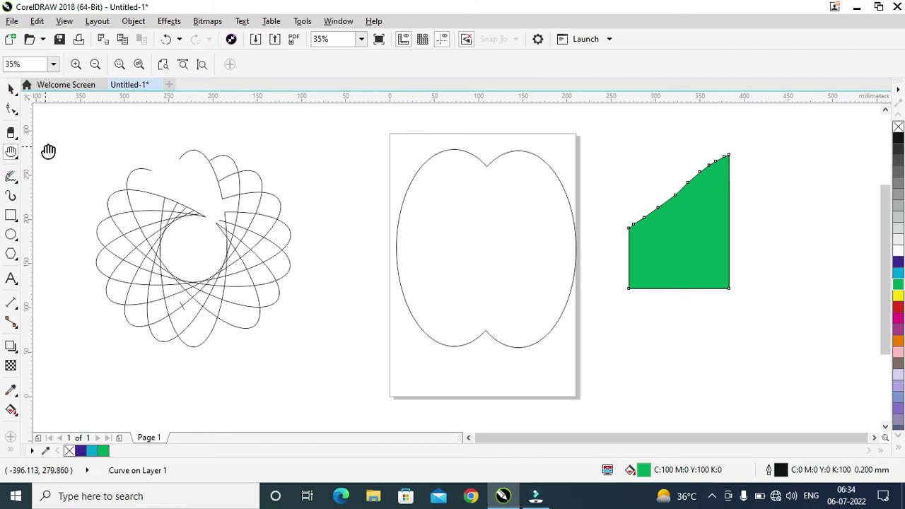
{"action": "left_click", "coordinate": [11, 177]}
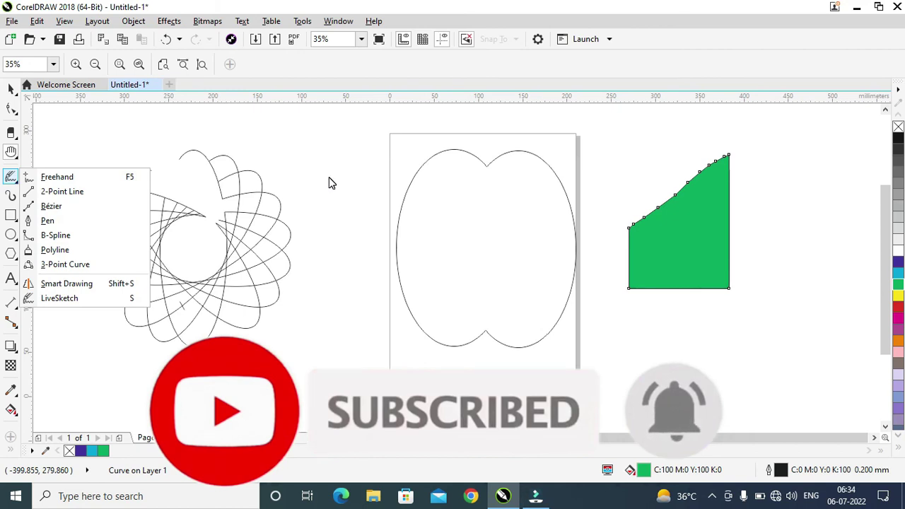
{"action": "left_click", "coordinate": [350, 178]}
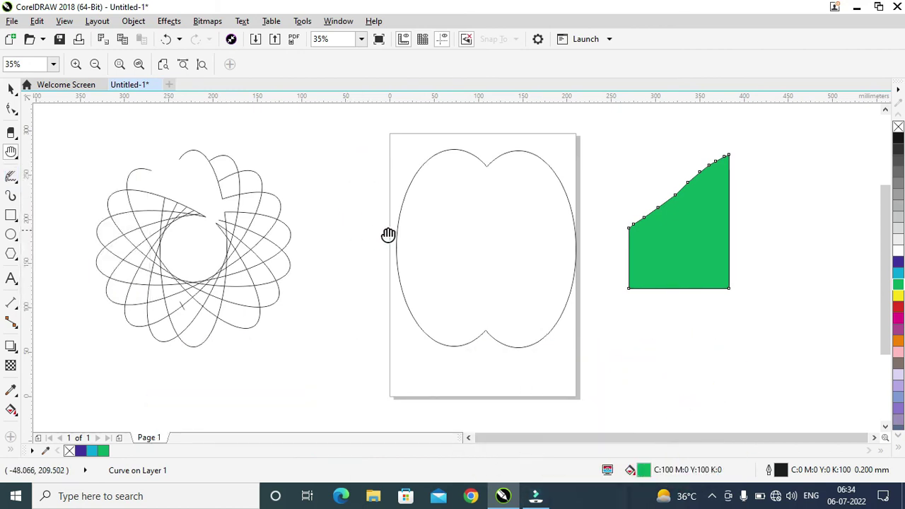